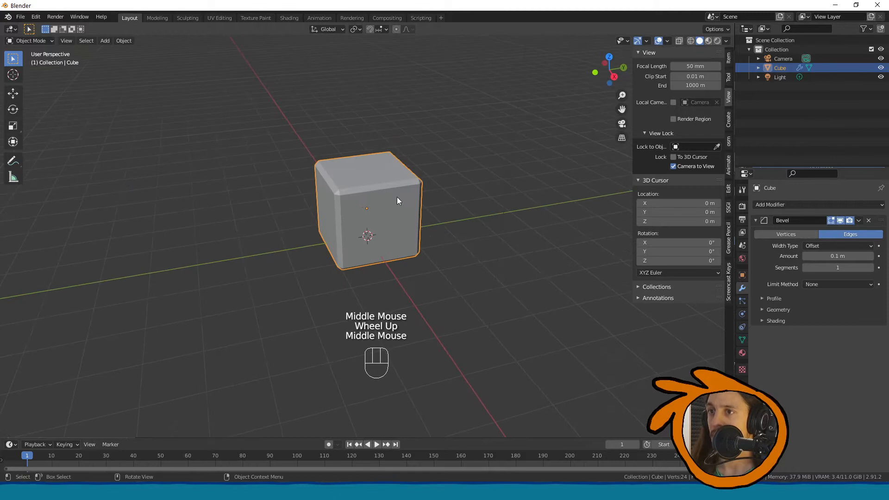
Set the cube's Bevel modifier to an amount of 0.34 m with 6 segments
{"action": "mouse_move", "coordinate": [828, 256]}
{"action": "left_mouse_down"}
{"action": "mouse_move", "coordinate": [854, 256]}
{"action": "mouse_move", "coordinate": [829, 255]}
{"action": "left_mouse_up"}
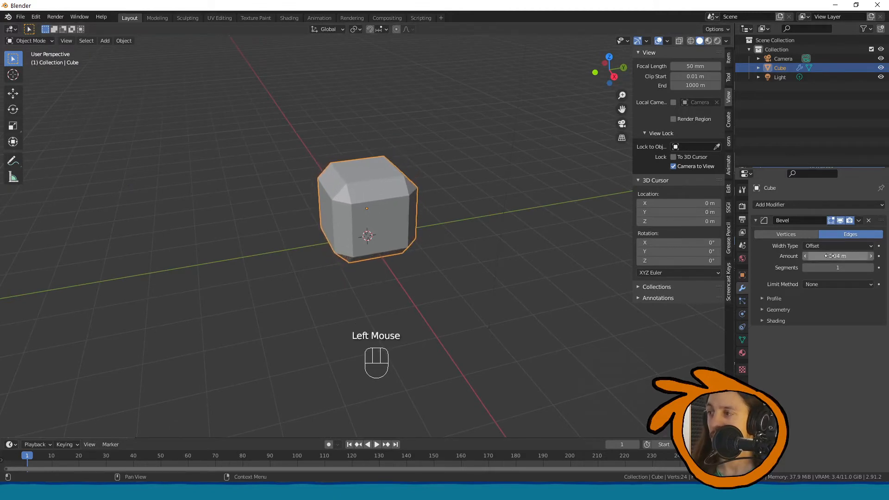
{"action": "left_click", "coordinate": [870, 268]}
{"action": "left_click", "coordinate": [871, 268]}
{"action": "left_click", "coordinate": [871, 268]}
{"action": "left_click", "coordinate": [871, 268]}
{"action": "left_click", "coordinate": [870, 268]}
{"action": "mouse_move", "coordinate": [441, 207]}
{"action": "middle_mouse_down"}
{"action": "mouse_move", "coordinate": [367, 214]}
{"action": "mouse_move", "coordinate": [434, 215]}
{"action": "middle_mouse_up"}
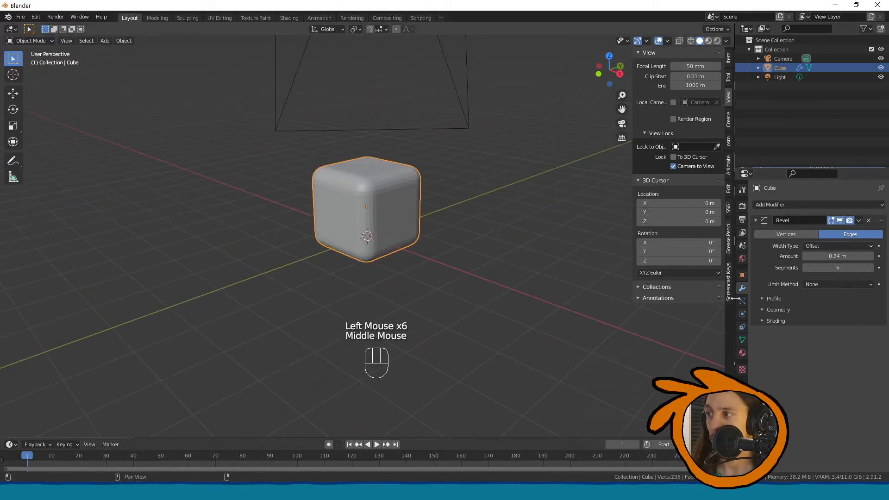
Reveal the Bevel modifier's Geometry and Profile settings and set the superellipse profile shape to 0.44
{"action": "left_click", "coordinate": [762, 308]}
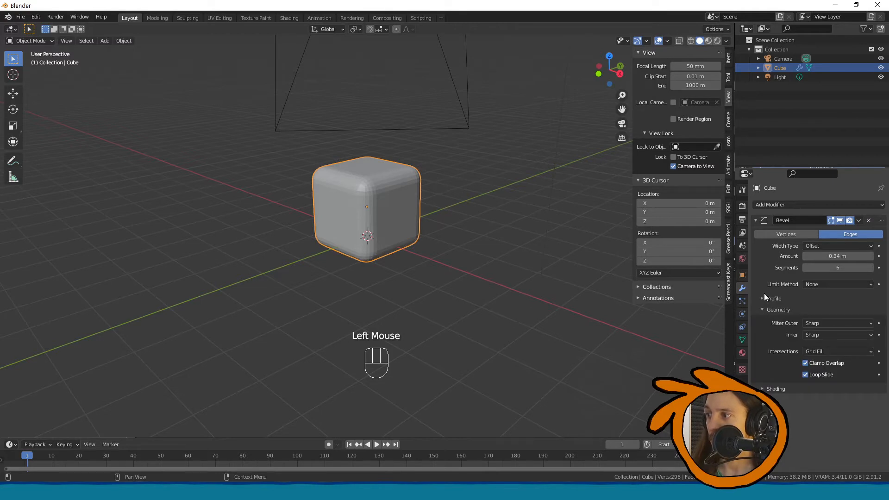
{"action": "left_click", "coordinate": [762, 298]}
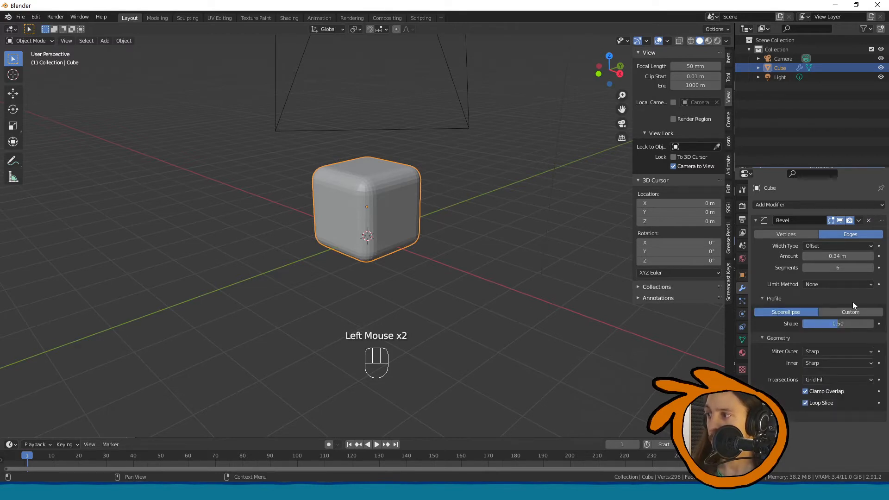
{"action": "left_click_drag", "start_coordinate": [866, 324], "coordinate": [832, 324]}
Switch the bevel to a custom profile and bend its curve into a wavy, stepped shape with added control points
{"action": "left_click", "coordinate": [845, 311]}
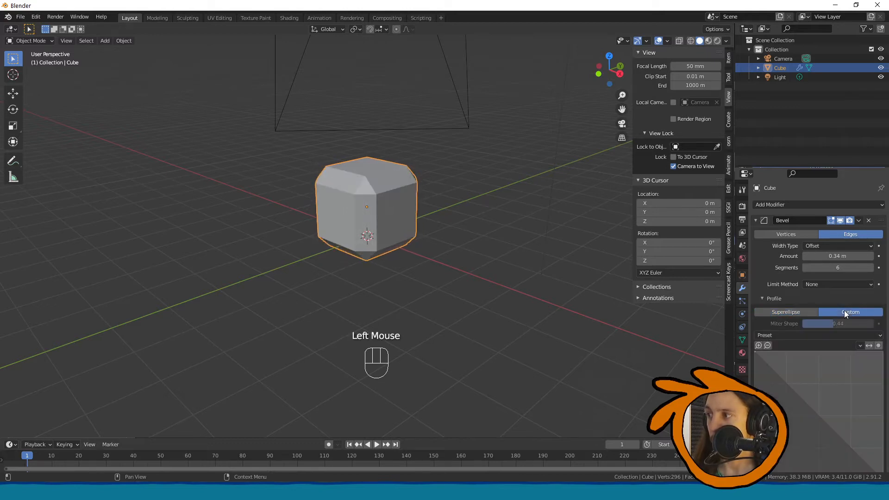
{"action": "left_click_drag", "start_coordinate": [786, 383], "coordinate": [796, 400]}
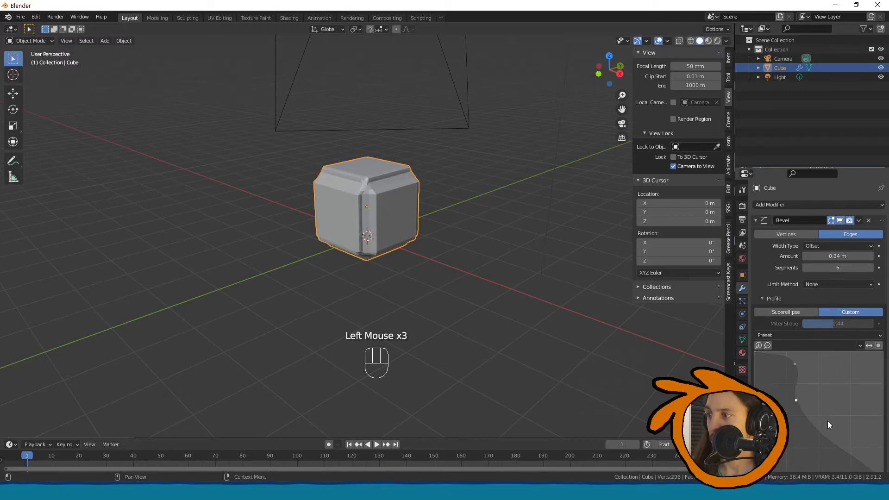
{"action": "left_click_drag", "start_coordinate": [825, 450], "coordinate": [845, 415]}
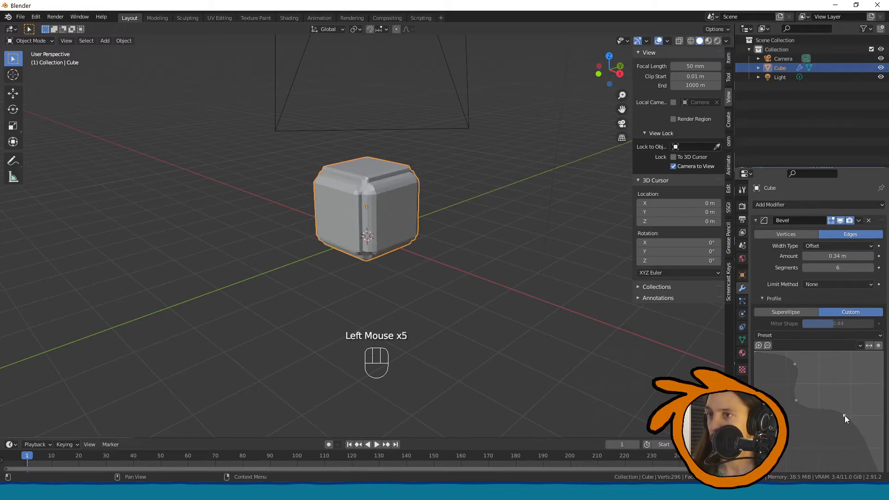
Extrude the cube's upper face upward in Edit Mode
{"action": "middle_click_drag", "start_coordinate": [496, 273], "coordinate": [473, 301]}
{"action": "key", "text": "Tab"}
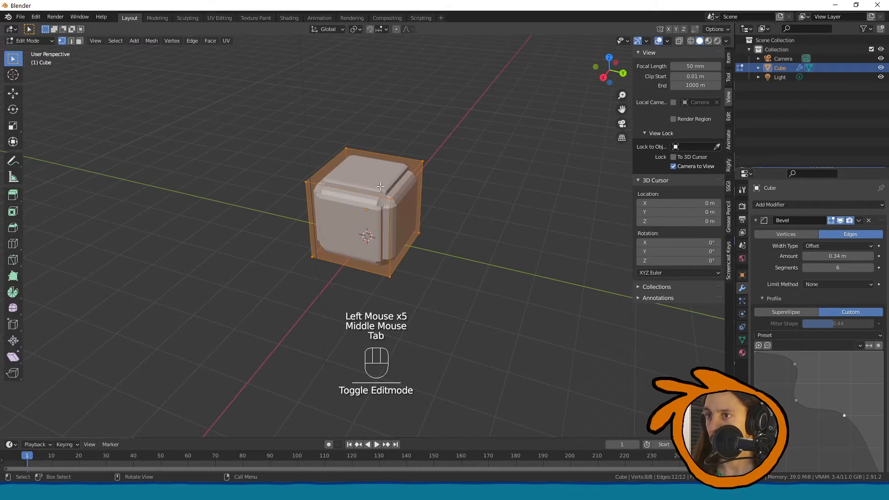
{"action": "key", "text": "3"}
{"action": "left_click", "coordinate": [366, 178]}
{"action": "key", "text": "e"}
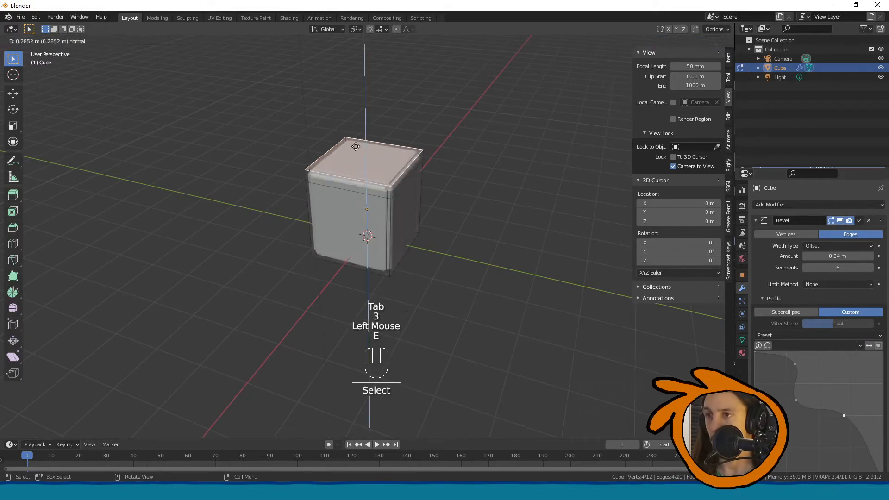
{"action": "left_click", "coordinate": [366, 76]}
Extrude two side faces of the upper block outward to form an irregular shape
{"action": "left_click", "coordinate": [324, 186]}
{"action": "key", "text": "e"}
{"action": "left_click", "coordinate": [344, 184]}
{"action": "left_click", "coordinate": [344, 184]}
{"action": "key", "text": "e"}
{"action": "left_click", "coordinate": [411, 185]}
Inset the end face of the extruded block, extrude it outward, and return to Object Mode
{"action": "left_click", "coordinate": [283, 222]}
{"action": "mouse_move", "coordinate": [283, 223]}
{"action": "middle_mouse_down"}
{"action": "mouse_move", "coordinate": [292, 221]}
{"action": "mouse_move", "coordinate": [278, 218]}
{"action": "middle_mouse_up"}
{"action": "key", "text": "i"}
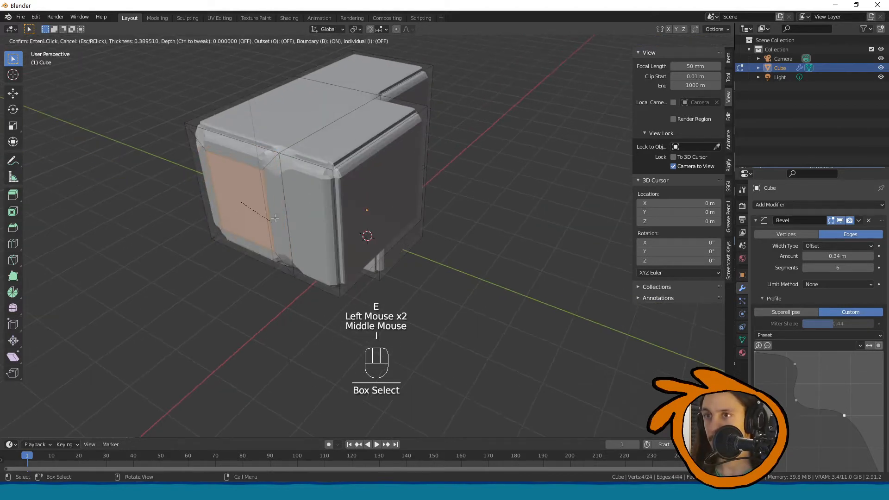
{"action": "left_click", "coordinate": [277, 214]}
{"action": "key", "text": "e"}
{"action": "left_click", "coordinate": [283, 218]}
{"action": "middle_click_drag", "start_coordinate": [283, 217], "coordinate": [366, 195]}
{"action": "key", "text": "Tab"}
Set the Bevel modifier's amount to 0.15 m and its limit method to Angle
{"action": "scroll", "coordinate": [337, 163], "scroll_direction": "up", "scroll_amount": 1}
{"action": "left_click", "coordinate": [829, 257]}
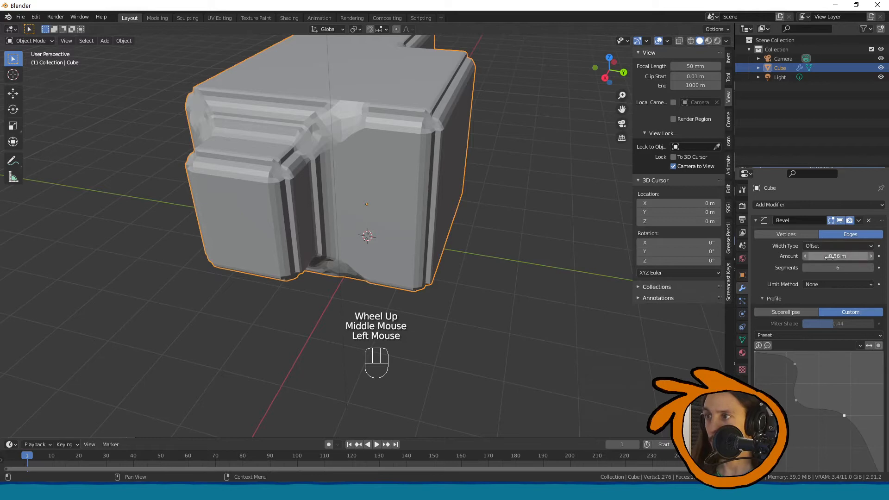
{"action": "left_click_drag", "start_coordinate": [831, 257], "coordinate": [806, 257]}
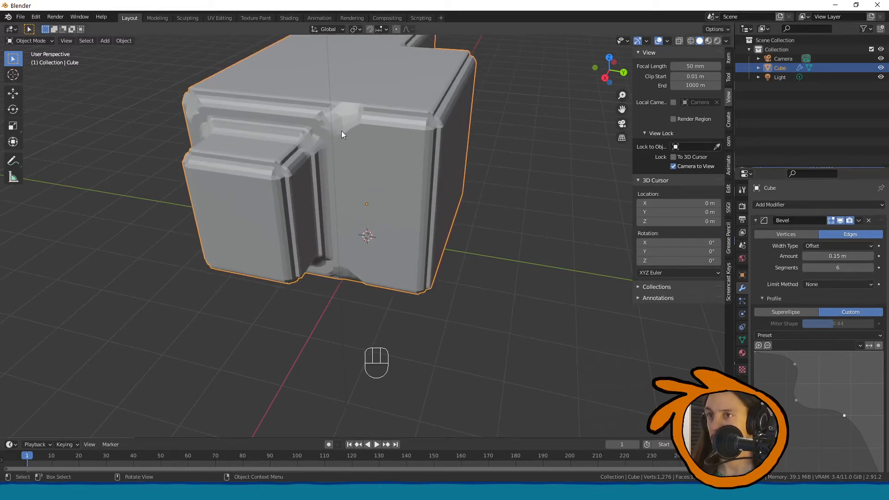
{"action": "left_click", "coordinate": [809, 284]}
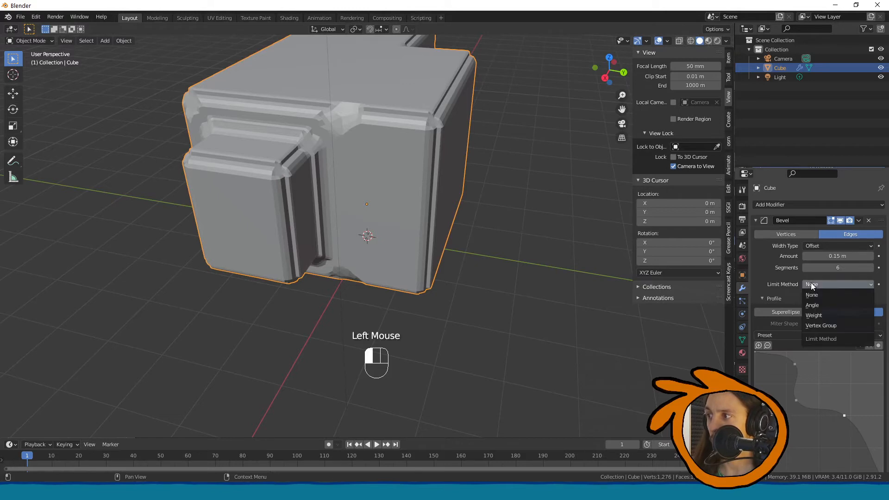
{"action": "left_click", "coordinate": [814, 306]}
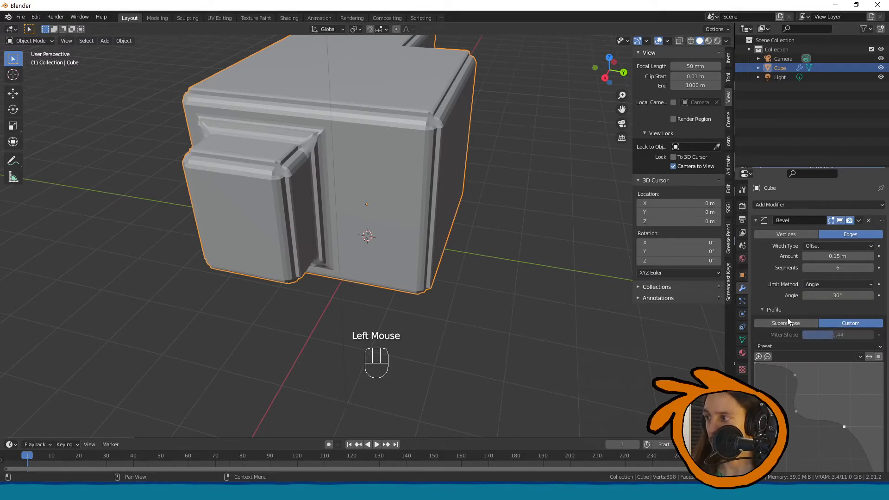
Disable Clamp Overlap in the Bevel modifier's geometry settings and raise the amount to 0.51 m
{"action": "left_click", "coordinate": [767, 310]}
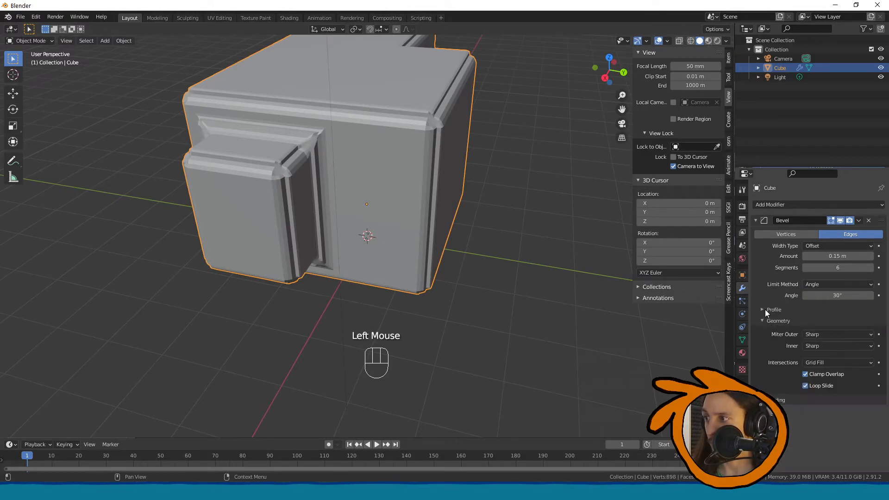
{"action": "left_click", "coordinate": [805, 375]}
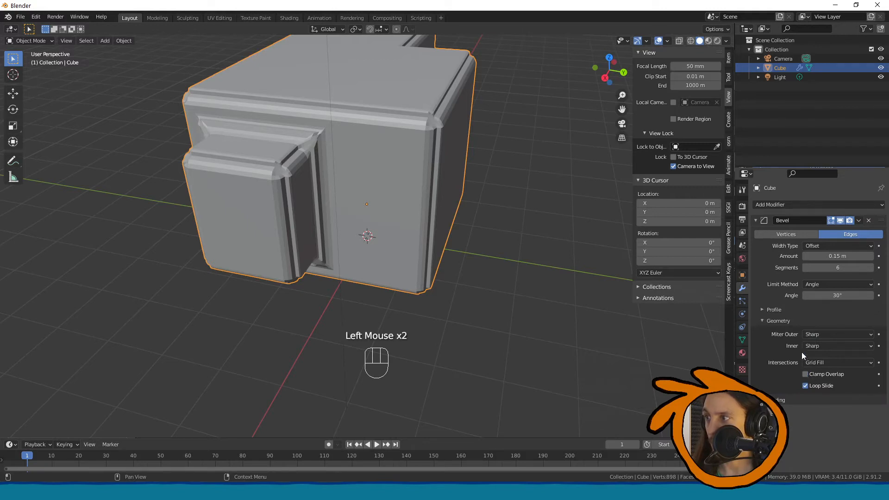
{"action": "left_click_drag", "start_coordinate": [833, 256], "coordinate": [864, 256]}
{"action": "middle_click_drag", "start_coordinate": [380, 176], "coordinate": [465, 157]}
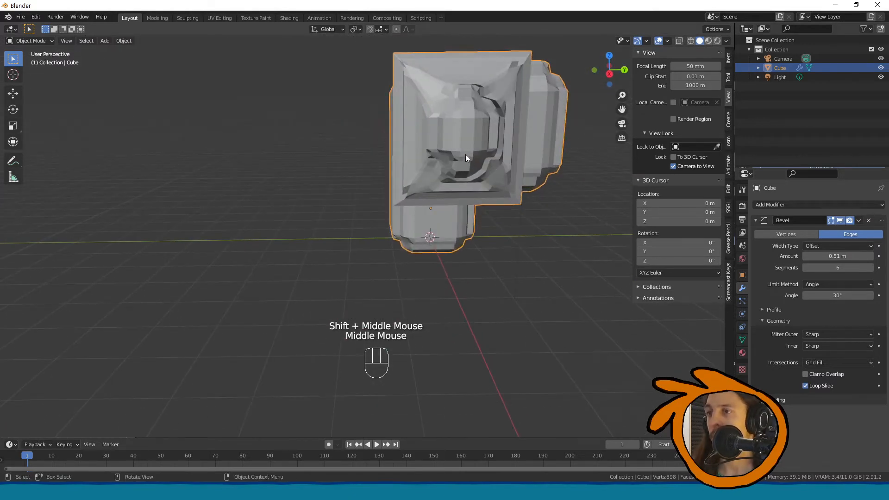
Delete the beveled object and add a new cube mesh in its place
{"action": "left_click", "coordinate": [466, 155]}
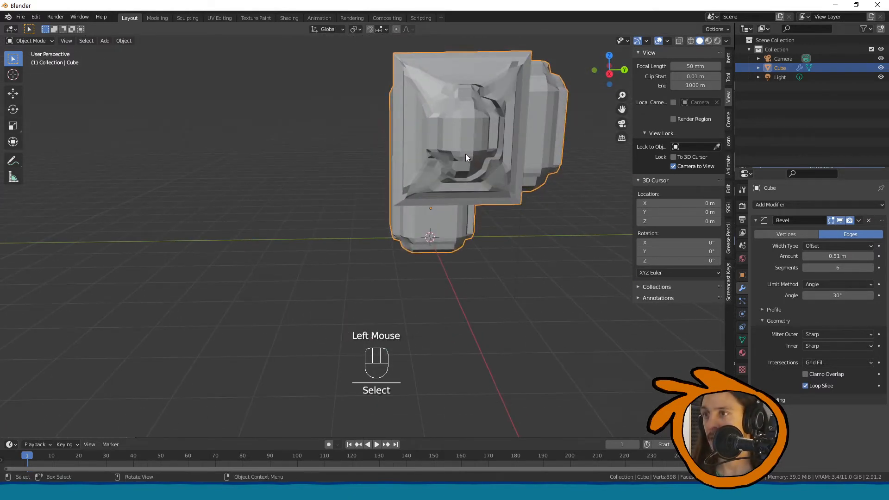
{"action": "key", "text": "x"}
{"action": "left_click", "coordinate": [465, 154]}
{"action": "key", "text": "shift+a"}
{"action": "mouse_move", "coordinate": [429, 177]}
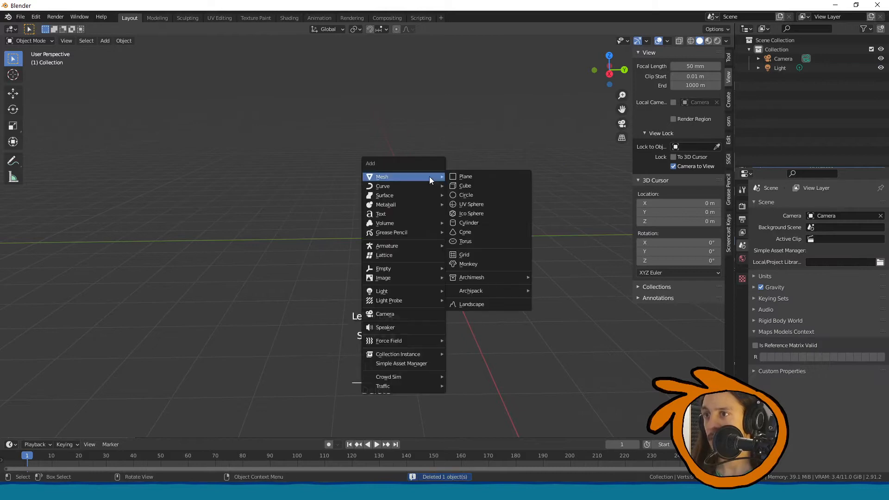
{"action": "left_click", "coordinate": [458, 186]}
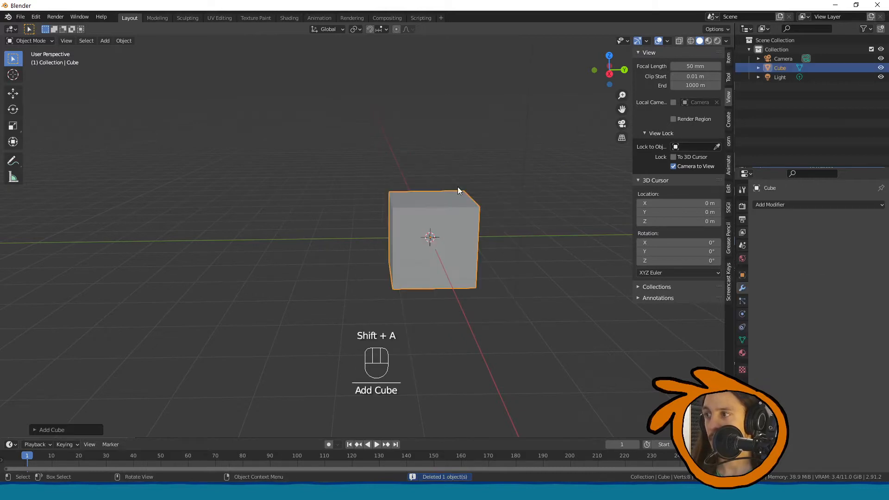
Bevel one upper edge of the new cube by about 2.13 m to turn it into a wedge
{"action": "middle_click_drag", "start_coordinate": [446, 227], "coordinate": [521, 227]}
{"action": "key", "text": "Tab"}
{"action": "left_click", "coordinate": [523, 226]}
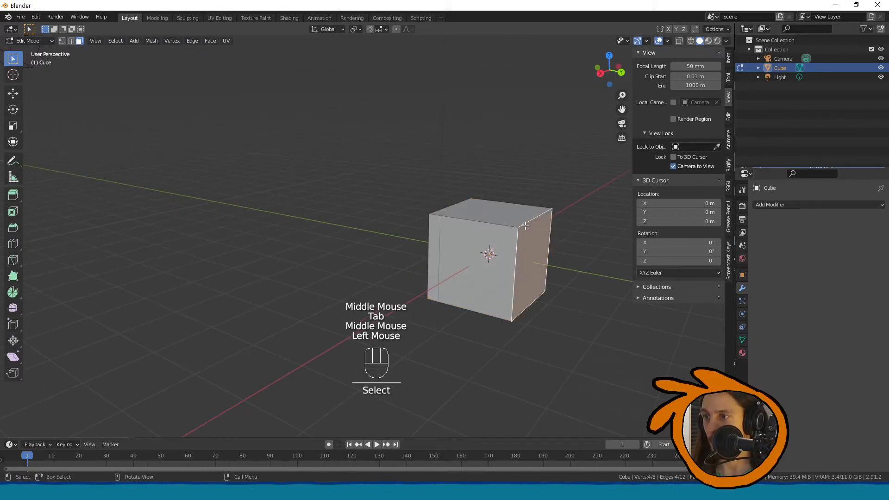
{"action": "key", "text": "2"}
{"action": "left_click", "coordinate": [525, 225]}
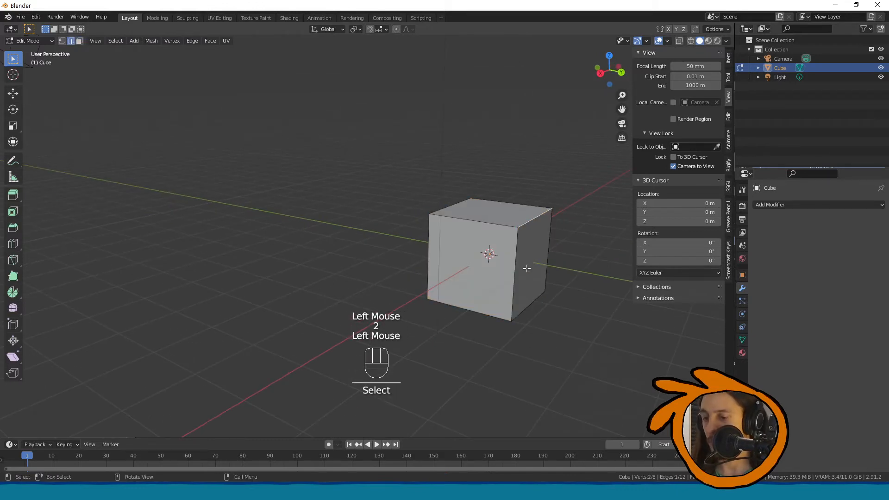
{"action": "key", "text": "ctrl+b"}
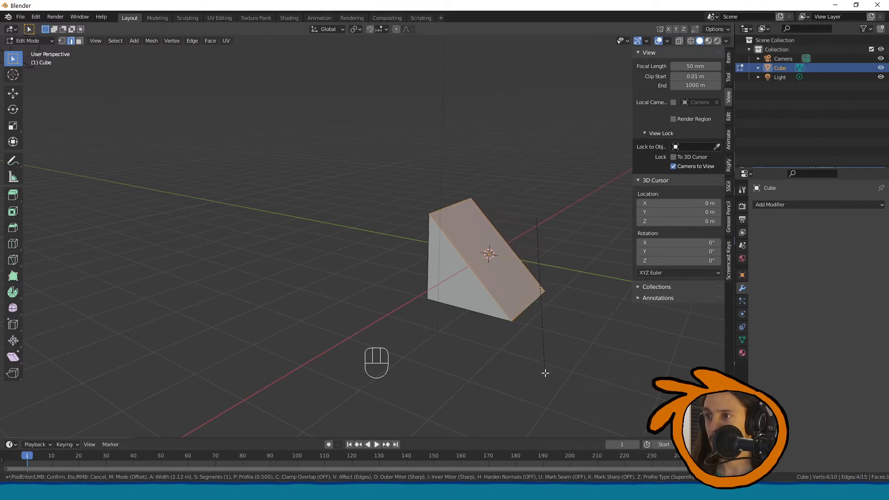
{"action": "left_click", "coordinate": [545, 373]}
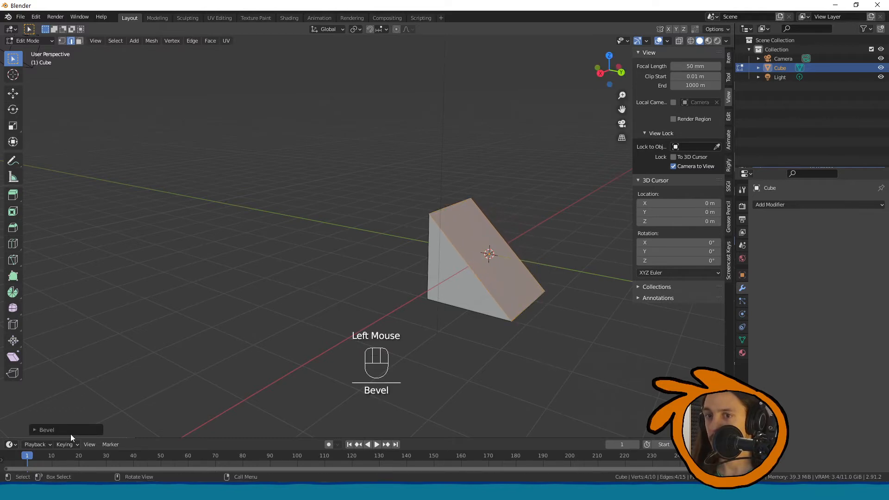
Give the edge bevel a custom profile with a curve point at 0.09470, 0.60985 and set its segments to 28
{"action": "left_click", "coordinate": [37, 431]}
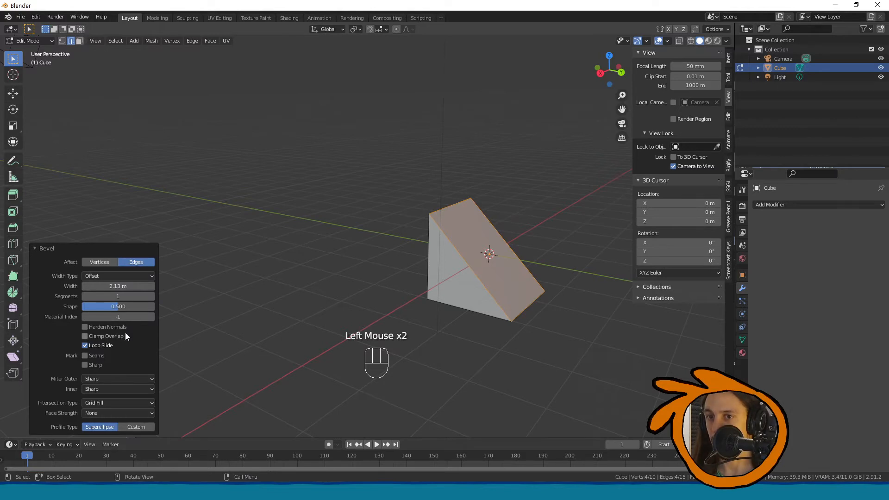
{"action": "left_click", "coordinate": [124, 426]}
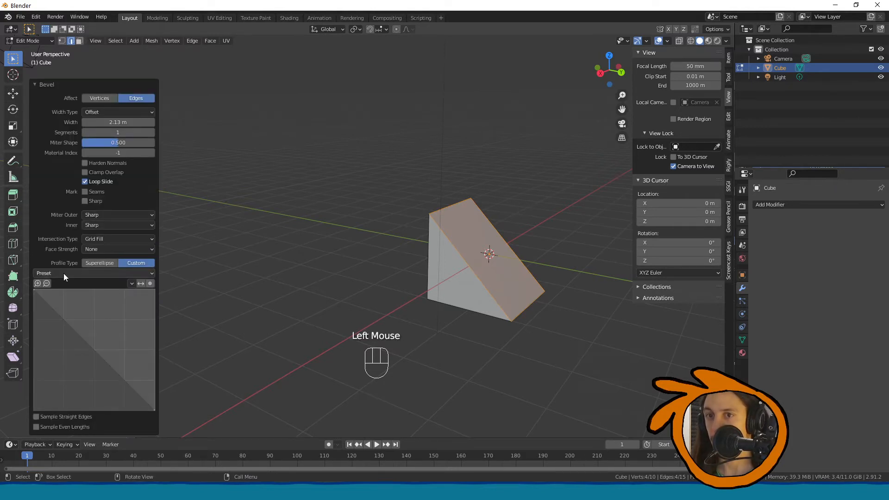
{"action": "left_click_drag", "start_coordinate": [59, 308], "coordinate": [52, 328]}
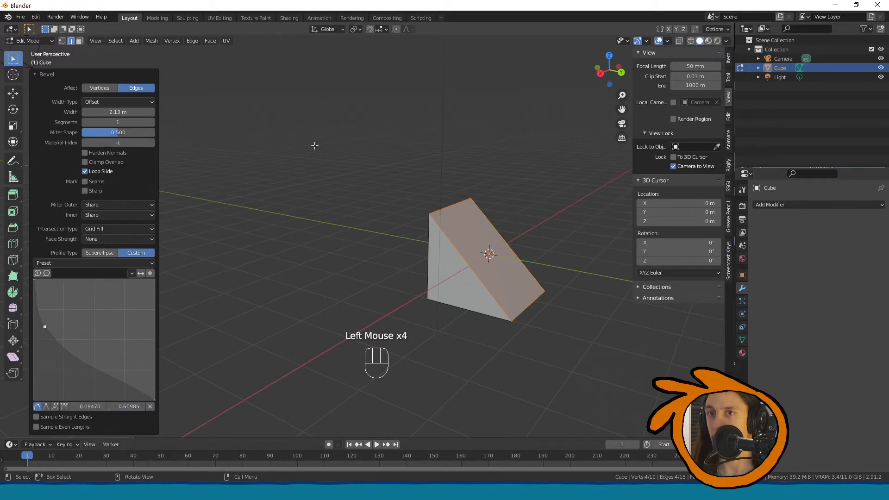
{"action": "left_click_drag", "start_coordinate": [116, 122], "coordinate": [166, 122]}
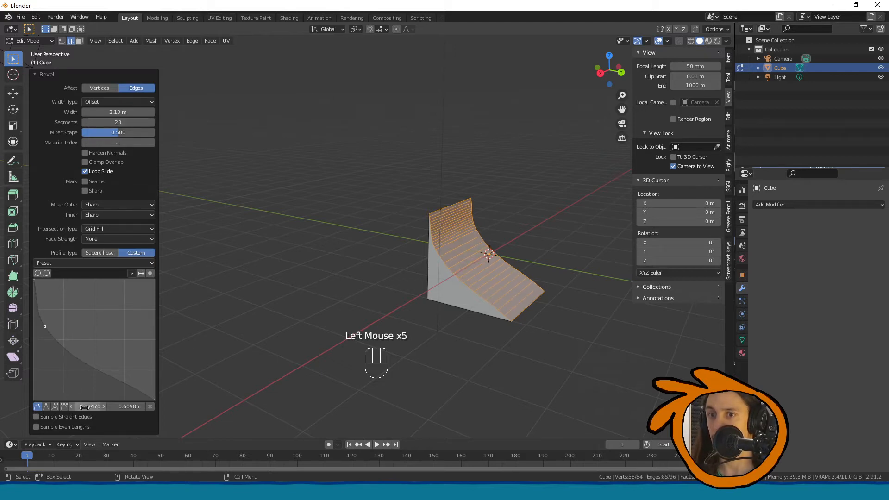
Add more control points to the custom profile curve and shape it into a wave, with the last one at 0.75758, 0.17045
{"action": "left_click_drag", "start_coordinate": [44, 326], "coordinate": [44, 326]}
{"action": "double_click", "coordinate": [77, 372]}
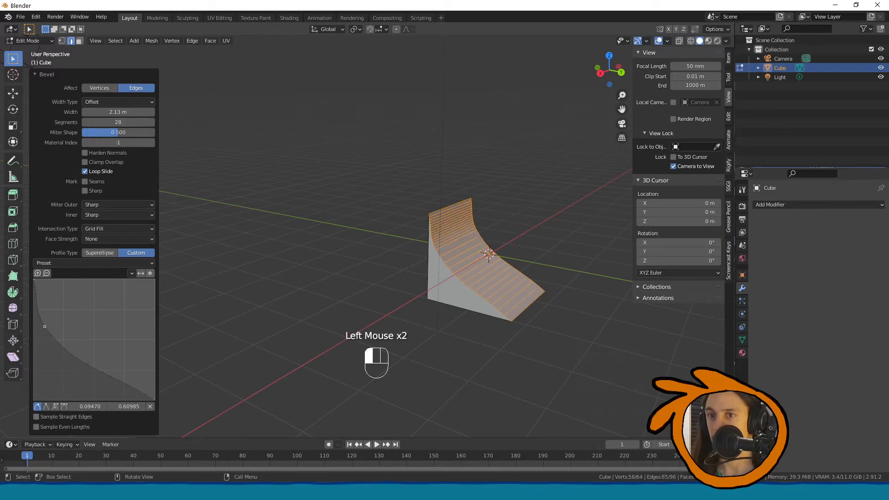
{"action": "left_click_drag", "start_coordinate": [93, 367], "coordinate": [125, 380]}
Apply the stair-step preset to the bevel's custom profile and raise the segments to 37
{"action": "left_click", "coordinate": [88, 263]}
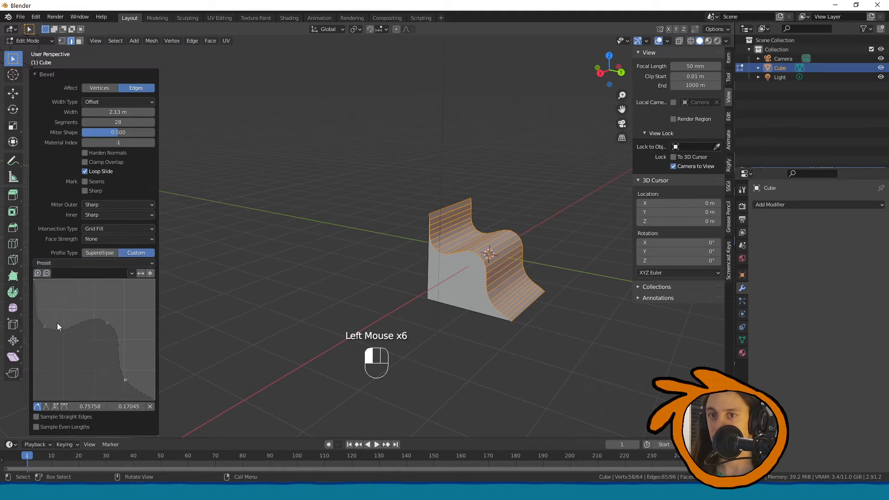
{"action": "left_click", "coordinate": [66, 263]}
{"action": "left_click", "coordinate": [60, 309]}
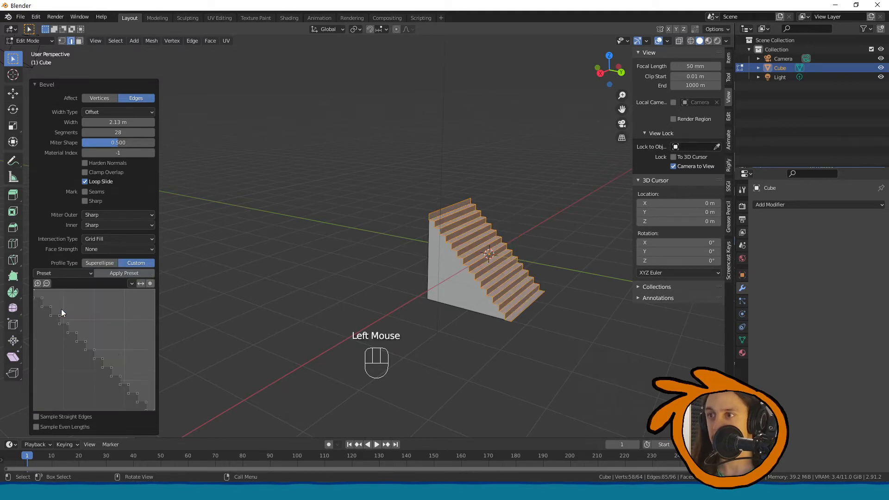
{"action": "middle_click_drag", "start_coordinate": [365, 288], "coordinate": [389, 273]}
{"action": "scroll", "coordinate": [368, 268], "scroll_direction": "up", "scroll_amount": 1}
{"action": "mouse_move", "coordinate": [120, 133]}
{"action": "left_mouse_down"}
{"action": "mouse_move", "coordinate": [109, 133]}
{"action": "mouse_move", "coordinate": [136, 133]}
{"action": "left_mouse_up"}
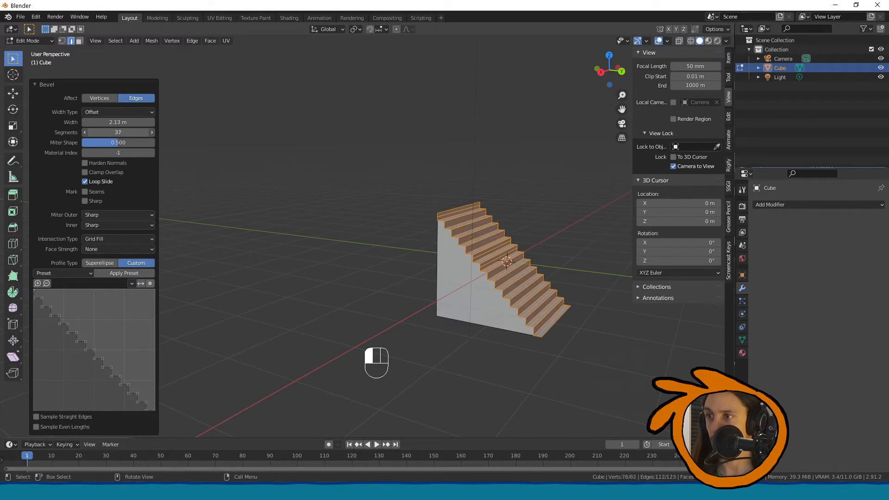
Leave mesh editing and delete the stair-shaped cube from the scene
{"action": "key", "text": "Tab"}
{"action": "left_click", "coordinate": [462, 285]}
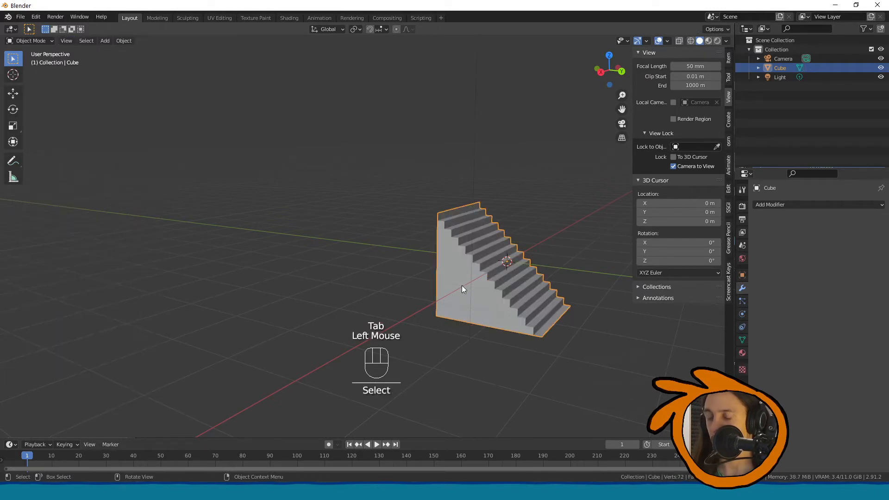
{"action": "key", "text": "x"}
{"action": "middle_click_drag", "start_coordinate": [446, 246], "coordinate": [458, 260]}
Add a mesh plane and enlarge it uniformly, first by a factor of 2.745 and again by 1.706
{"action": "key", "text": "shift+a"}
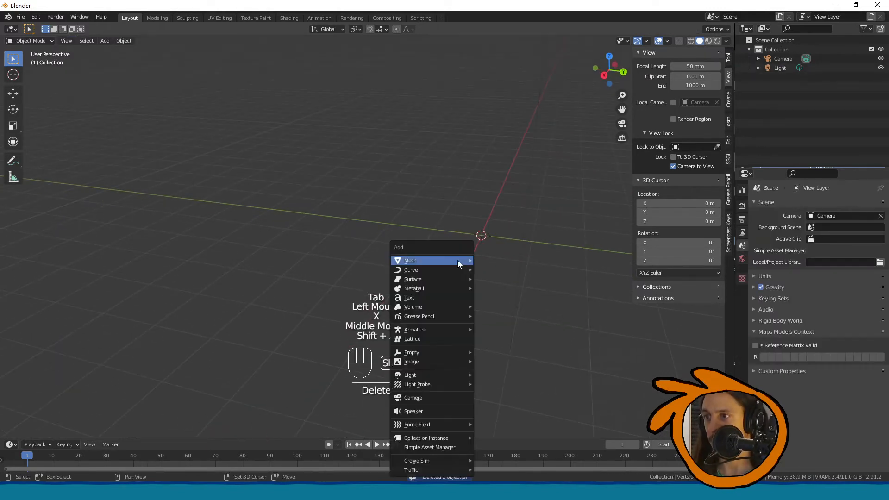
{"action": "mouse_move", "coordinate": [457, 260]}
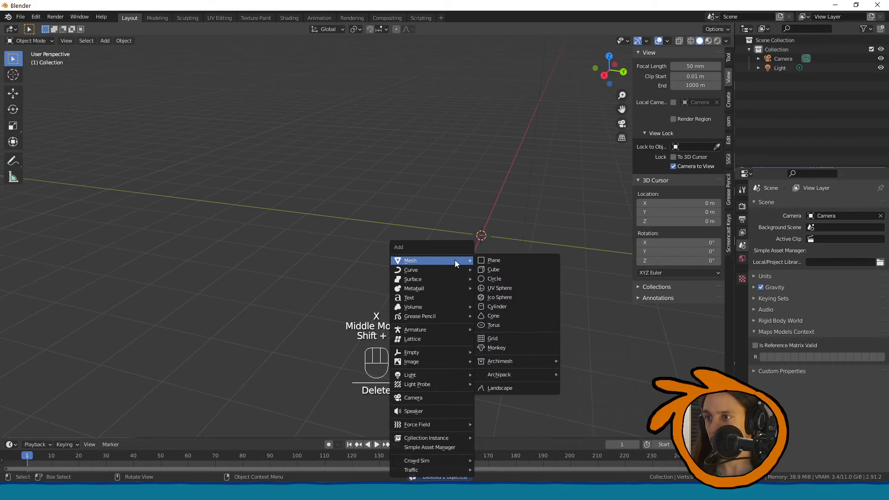
{"action": "left_click", "coordinate": [482, 259]}
{"action": "key", "text": "s"}
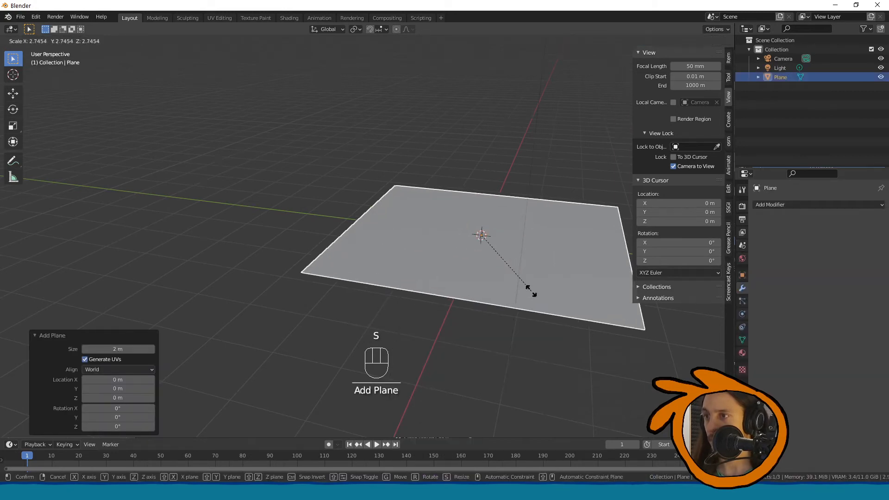
{"action": "left_click", "coordinate": [528, 290]}
{"action": "scroll", "coordinate": [522, 284], "scroll_direction": "down", "scroll_amount": 2}
{"action": "middle_click_drag", "start_coordinate": [521, 281], "coordinate": [473, 301]}
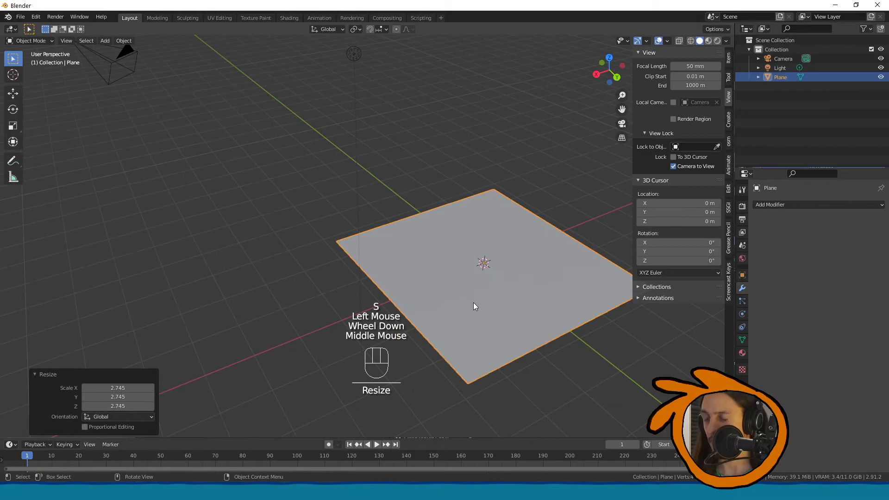
{"action": "key", "text": "s"}
{"action": "left_click", "coordinate": [497, 335]}
{"action": "scroll", "coordinate": [496, 334], "scroll_direction": "down", "scroll_amount": 3}
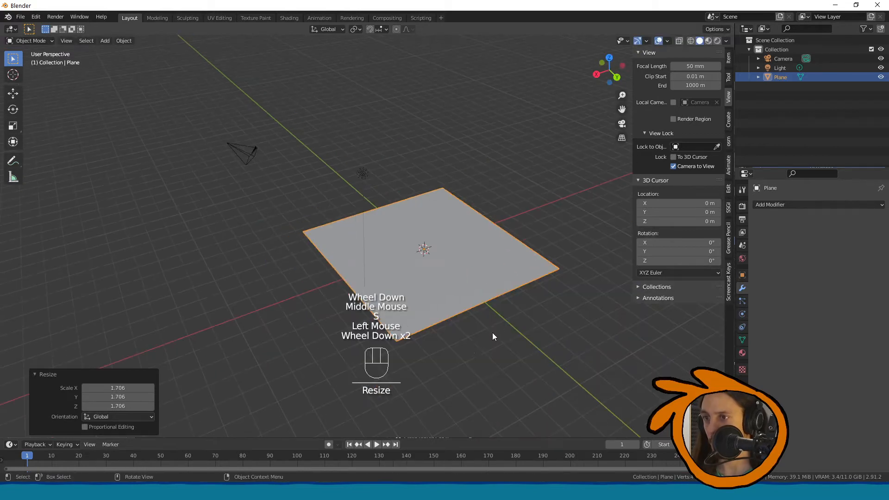
Apply the plane's rotation and scale, and scale its mesh to 0.750 along X to make it rectangular
{"action": "key", "text": "ctrl+a"}
{"action": "left_click", "coordinate": [469, 346]}
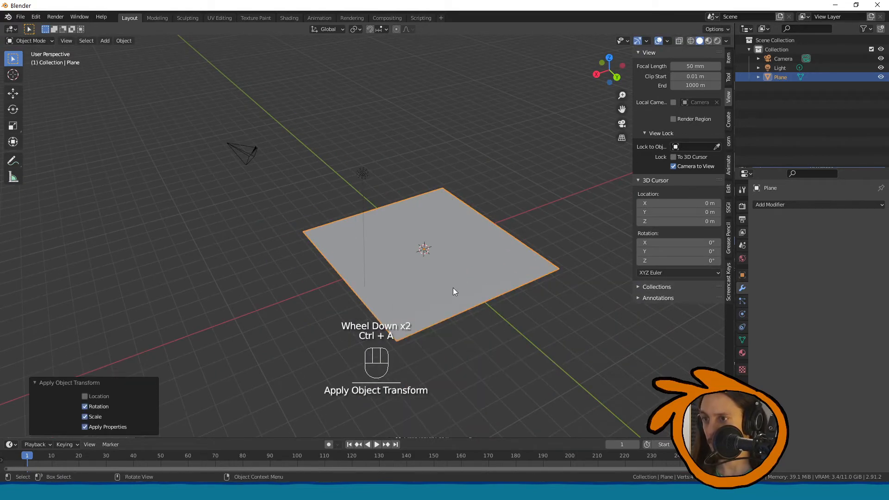
{"action": "key", "text": "Tab"}
{"action": "key", "text": "s"}
{"action": "key", "text": "x"}
{"action": "left_click", "coordinate": [442, 269]}
{"action": "middle_click_drag", "start_coordinate": [444, 278], "coordinate": [458, 317]}
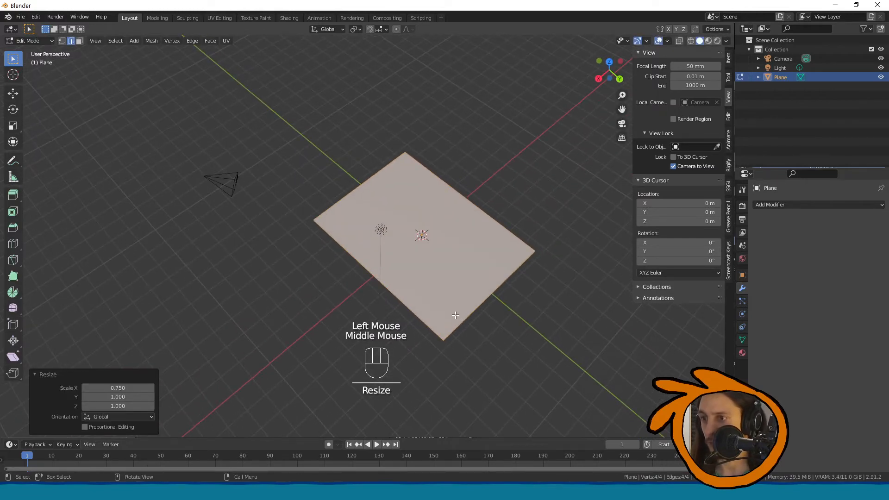
Inset the plane's face by about 0.30 m to form a border for the outer walls
{"action": "key", "text": "i"}
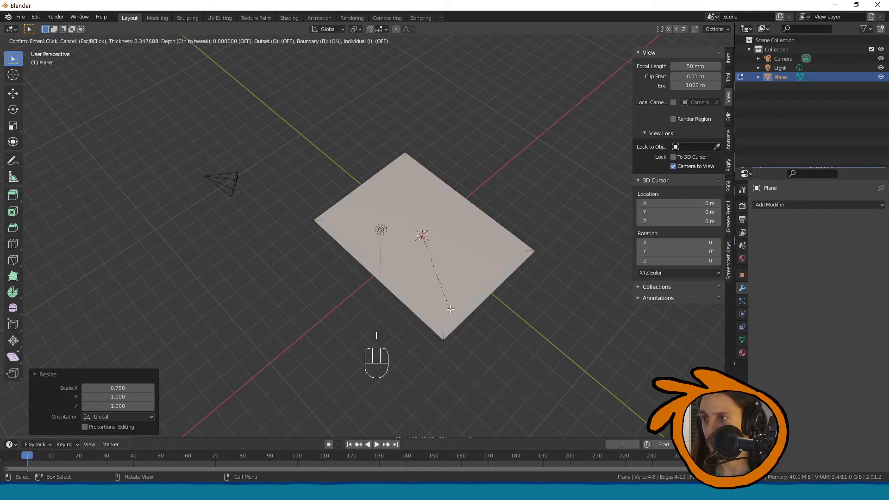
{"action": "left_click", "coordinate": [450, 310]}
{"action": "mouse_move", "coordinate": [450, 310]}
{"action": "middle_mouse_down"}
{"action": "mouse_move", "coordinate": [441, 337]}
{"action": "mouse_move", "coordinate": [460, 304]}
{"action": "middle_mouse_up"}
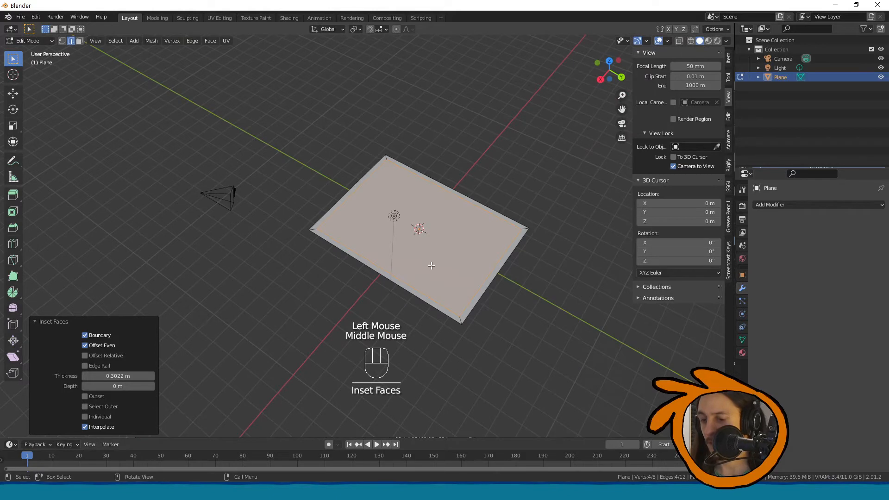
Add two loop cuts across the middle of the plane and scale them to 0.110 along Y to form a narrow dividing strip
{"action": "key", "text": "ctrl+r"}
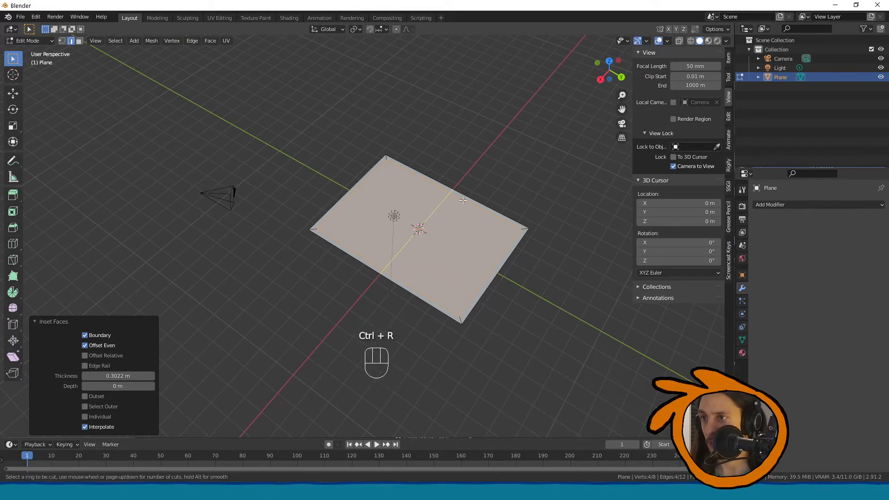
{"action": "left_click", "coordinate": [463, 200]}
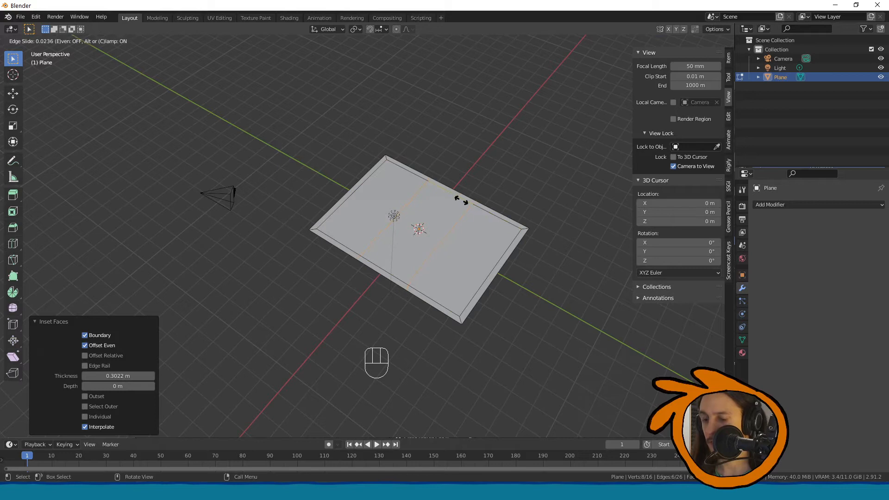
{"action": "left_click", "coordinate": [462, 201]}
{"action": "key", "text": "s"}
{"action": "key", "text": "x"}
{"action": "left_click", "coordinate": [462, 201]}
{"action": "key", "text": "s"}
{"action": "key", "text": "y"}
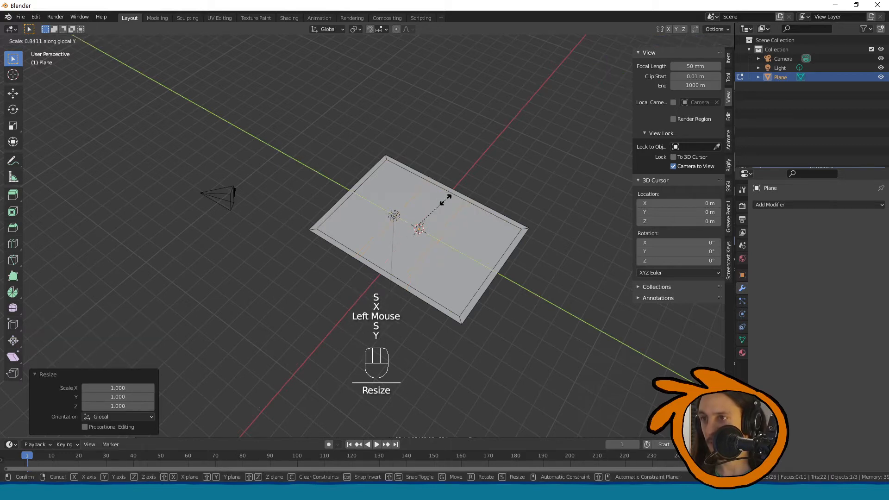
{"action": "left_click", "coordinate": [420, 226]}
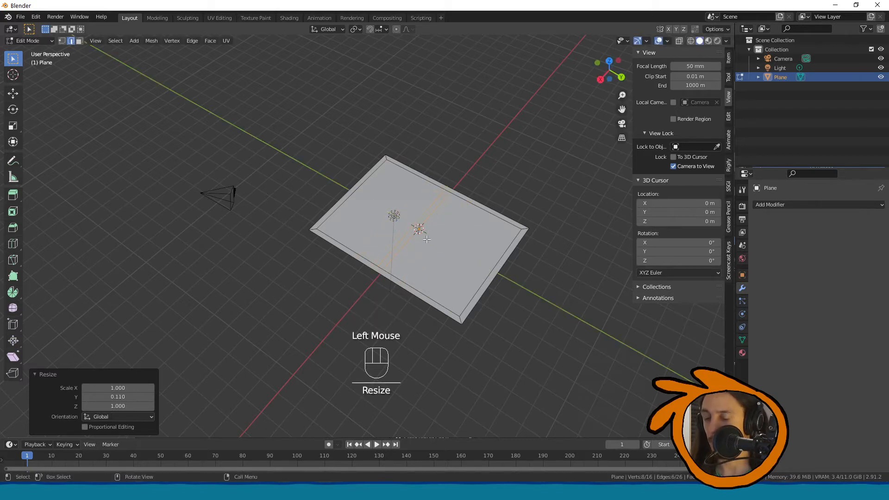
Extrude the central strip and all the border faces upward about 2.8 m to form the walls of two rooms
{"action": "key", "text": "3"}
{"action": "left_click", "coordinate": [406, 243]}
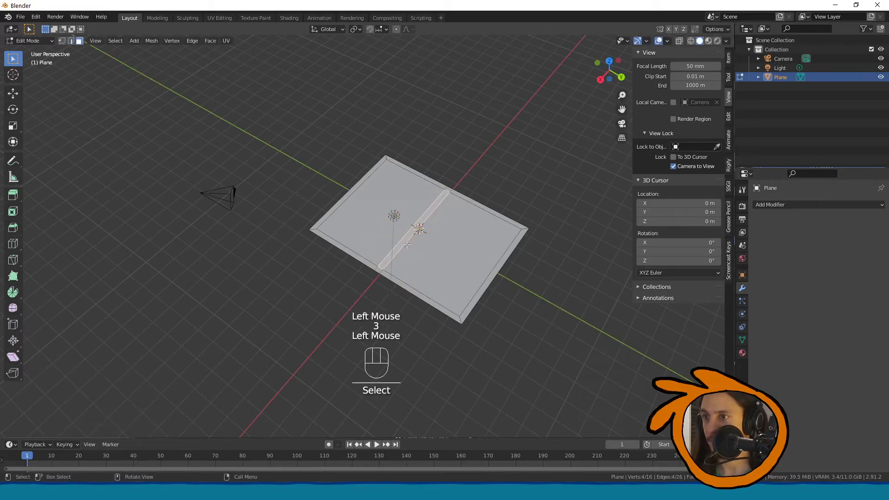
{"action": "left_click", "coordinate": [430, 309], "text": "shift"}
{"action": "left_click", "coordinate": [515, 241], "text": "shift"}
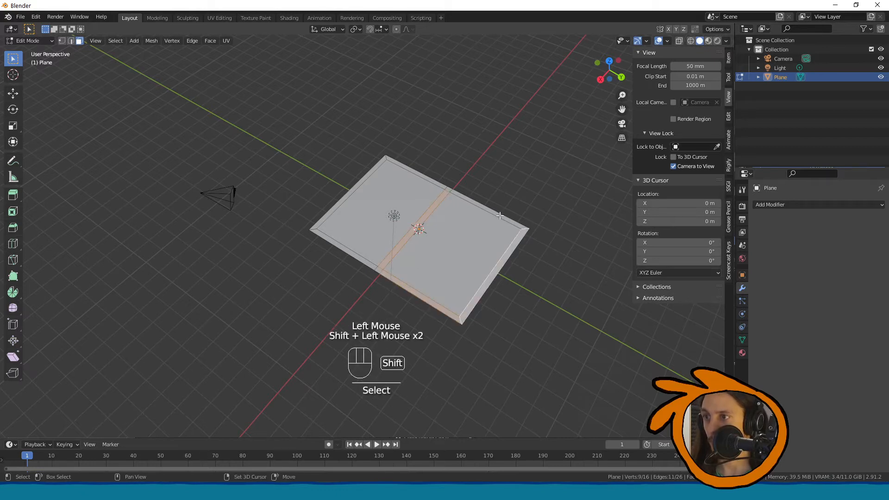
{"action": "left_click", "coordinate": [472, 203], "text": "shift"}
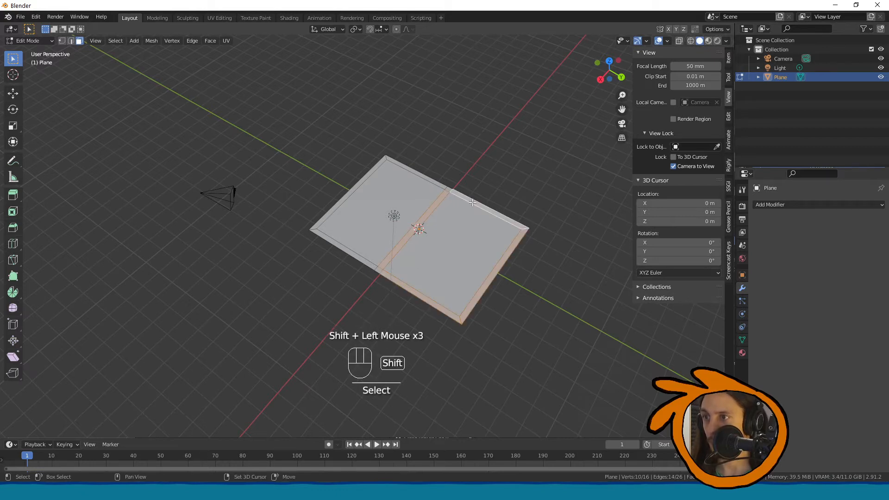
{"action": "left_click", "coordinate": [423, 178], "text": "shift"}
{"action": "left_click", "coordinate": [330, 213], "text": "ctrl"}
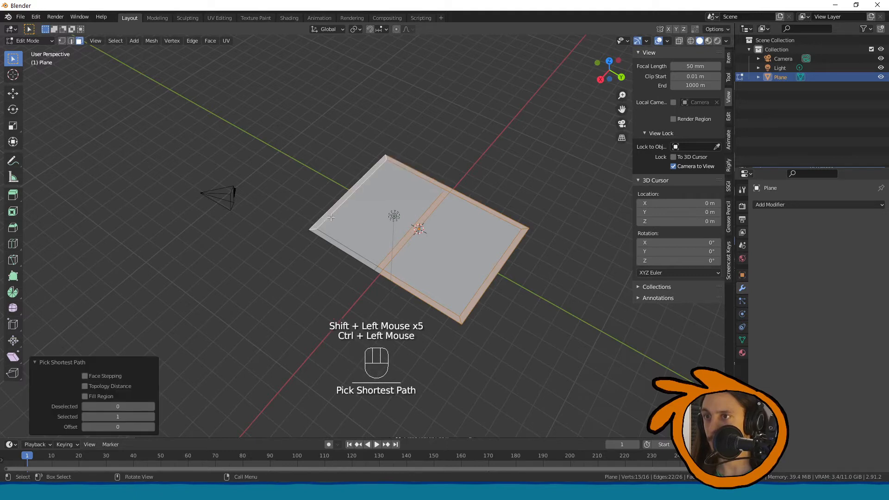
{"action": "left_click", "coordinate": [370, 263], "text": "shift"}
{"action": "left_click", "coordinate": [379, 269], "text": "shift"}
{"action": "middle_click_drag", "start_coordinate": [379, 270], "coordinate": [373, 249]}
{"action": "key", "text": "e"}
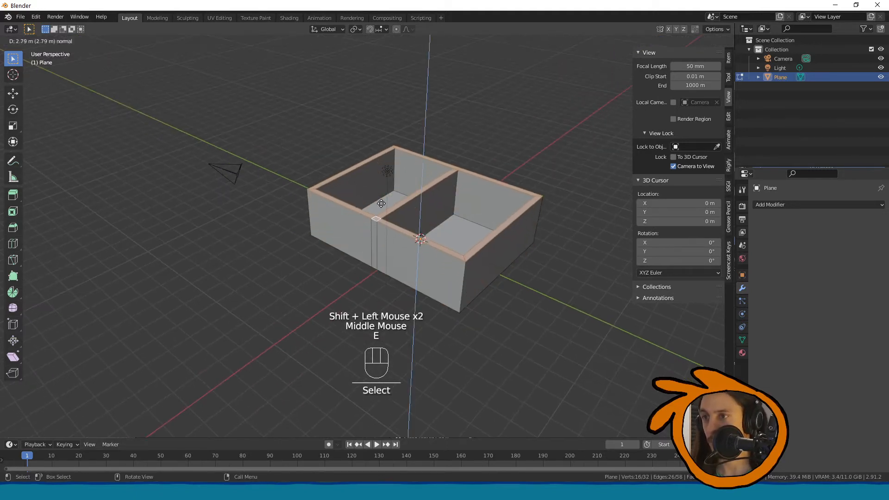
{"action": "left_click", "coordinate": [372, 207]}
{"action": "middle_click_drag", "start_coordinate": [372, 206], "coordinate": [451, 268]}
{"action": "key", "text": "Tab"}
{"action": "key", "text": "Tab"}
{"action": "key", "text": "Tab"}
{"action": "key", "text": "Tab"}
Divide the short end wall with one horizontal and two vertical loop cuts to outline a doorway
{"action": "left_click", "coordinate": [562, 218]}
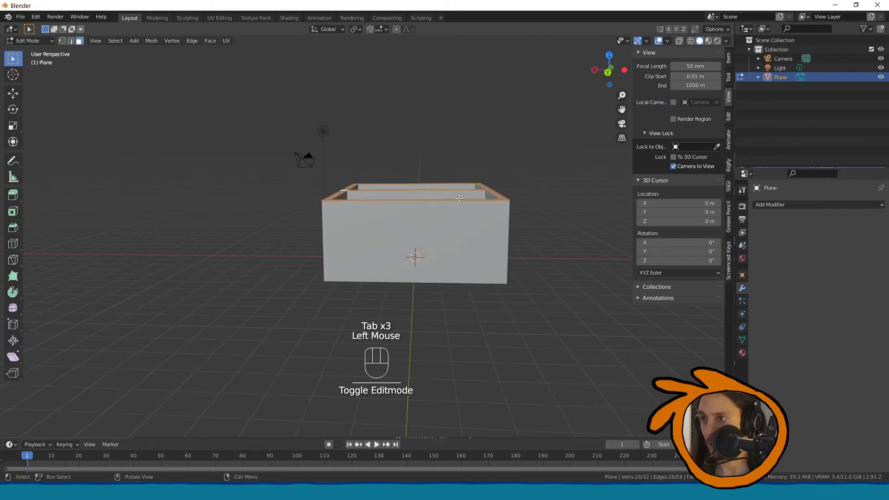
{"action": "left_click", "coordinate": [503, 174]}
{"action": "key", "text": "ctrl+r"}
{"action": "left_click", "coordinate": [505, 216]}
{"action": "key", "text": "ctrl+r"}
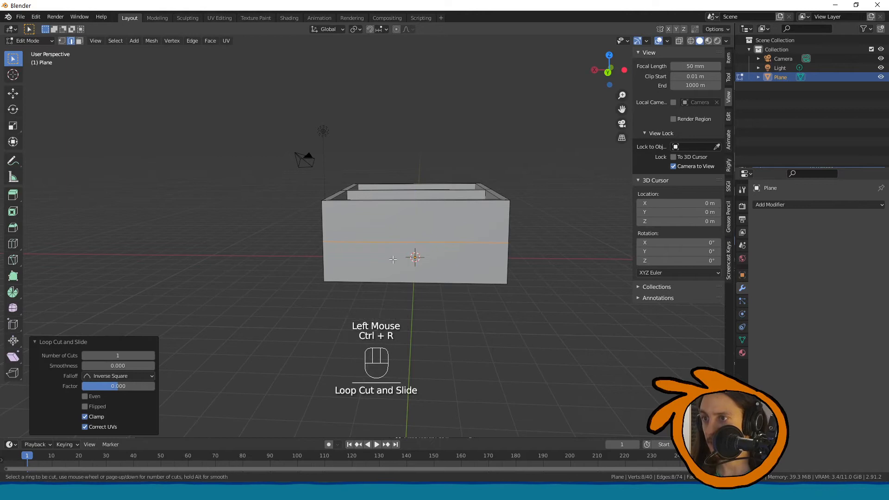
{"action": "left_click", "coordinate": [392, 262]}
{"action": "key", "text": "ctrl+r"}
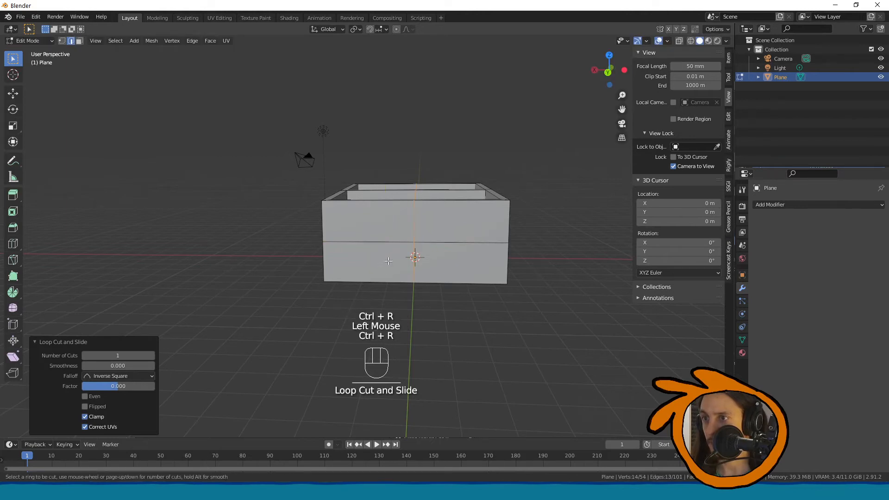
{"action": "left_click", "coordinate": [393, 254]}
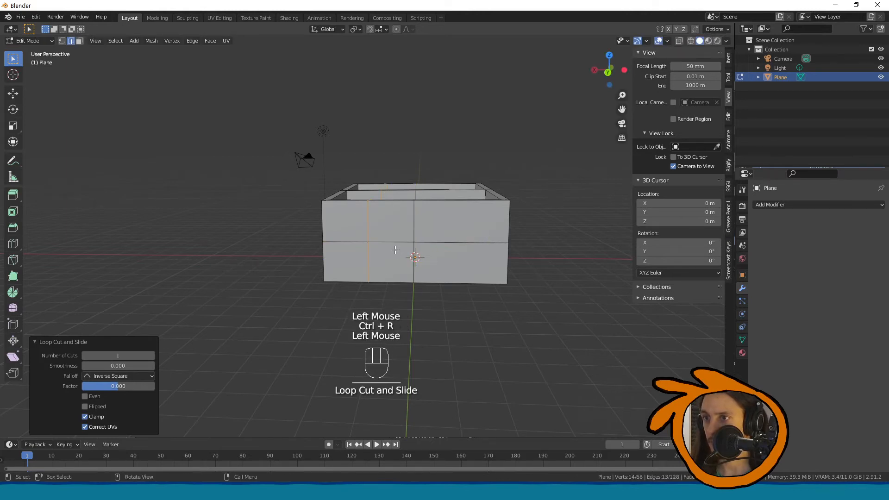
Try to open a doorway by deleting the lower face between the vertical cuts and the wall face behind it
{"action": "key", "text": "3"}
{"action": "left_click", "coordinate": [391, 263]}
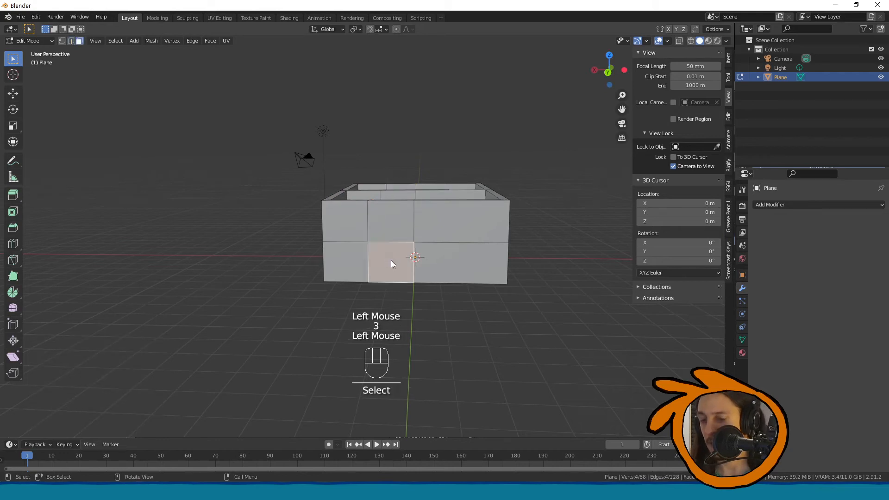
{"action": "key", "text": "x"}
{"action": "key", "text": "ctrl+z"}
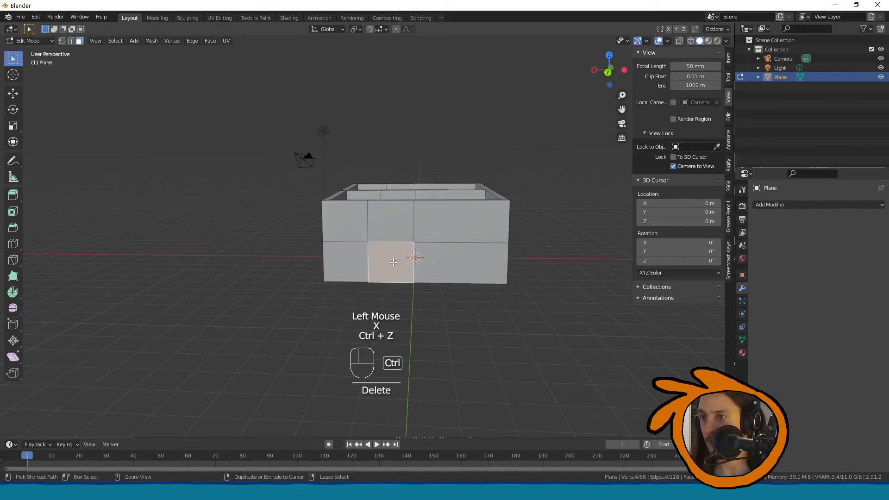
{"action": "key", "text": "x"}
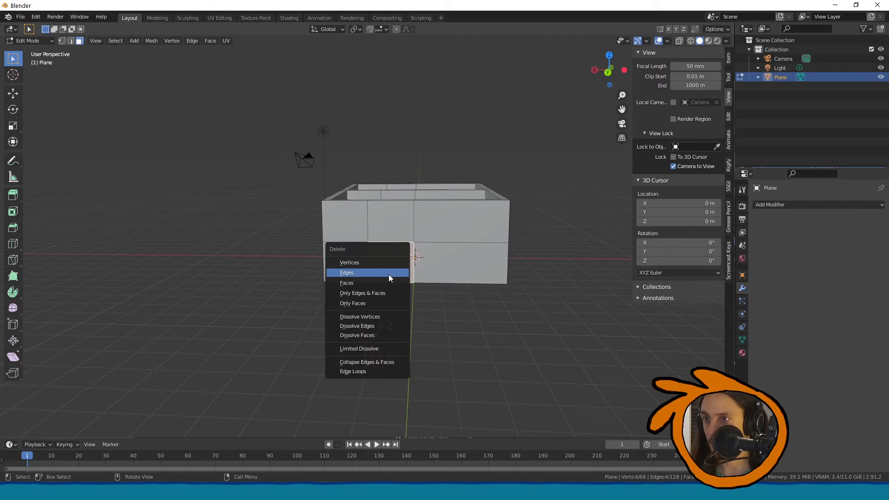
{"action": "left_click", "coordinate": [388, 273]}
{"action": "scroll", "coordinate": [388, 273], "scroll_direction": "up", "scroll_amount": 1}
{"action": "middle_click_drag", "start_coordinate": [389, 271], "coordinate": [406, 252]}
{"action": "left_click", "coordinate": [398, 261]}
{"action": "key", "text": "x"}
{"action": "left_click", "coordinate": [399, 259]}
{"action": "scroll", "coordinate": [398, 260], "scroll_direction": "up", "scroll_amount": 1}
{"action": "left_click", "coordinate": [245, 282]}
{"action": "left_click", "coordinate": [261, 274]}
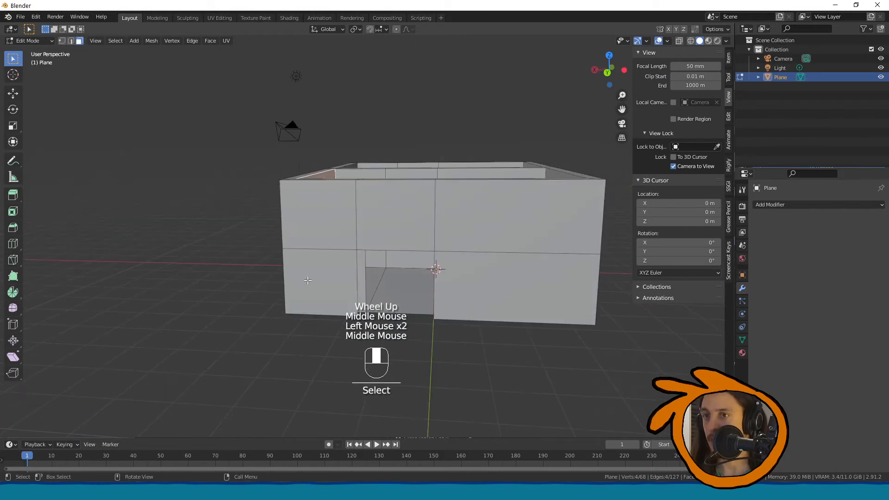
Undo the doorway deletions and the loop cuts on the walls
{"action": "key", "text": "ctrl+z"}
{"action": "key", "text": "ctrl+z"}
{"action": "key", "text": "ctrl+z"}
{"action": "key", "text": "ctrl+z"}
{"action": "key", "text": "ctrl+z"}
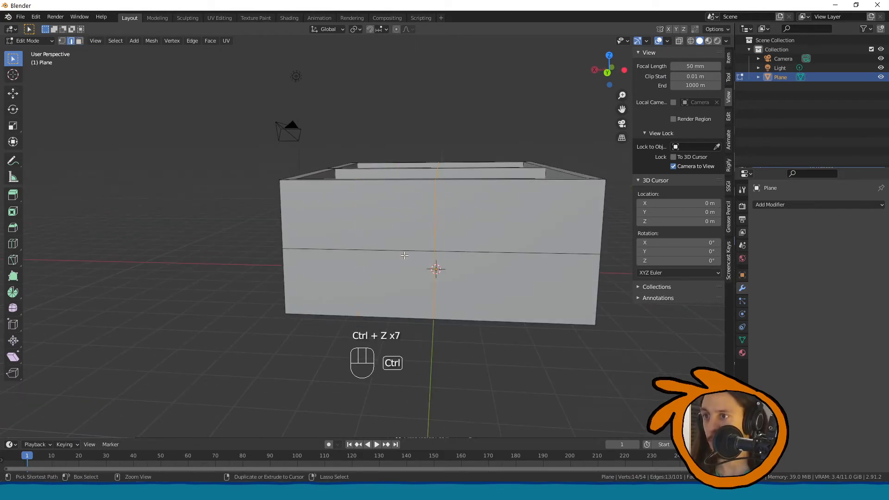
{"action": "key", "text": "ctrl+z"}
In object mode, add a 2 m cube and move it about -0.62 m in X, -4.75 m in Y and 5.53 m in Z
{"action": "key", "text": "Tab"}
{"action": "middle_click_drag", "start_coordinate": [435, 266], "coordinate": [371, 313]}
{"action": "scroll", "coordinate": [484, 304], "scroll_direction": "down", "scroll_amount": 2}
{"action": "left_click", "coordinate": [304, 279]}
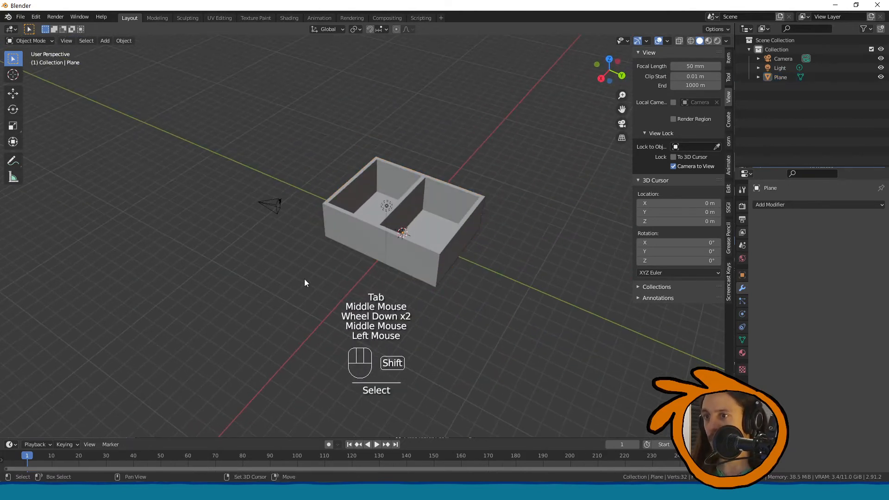
{"action": "key", "text": "shift+a"}
{"action": "mouse_move", "coordinate": [304, 268]}
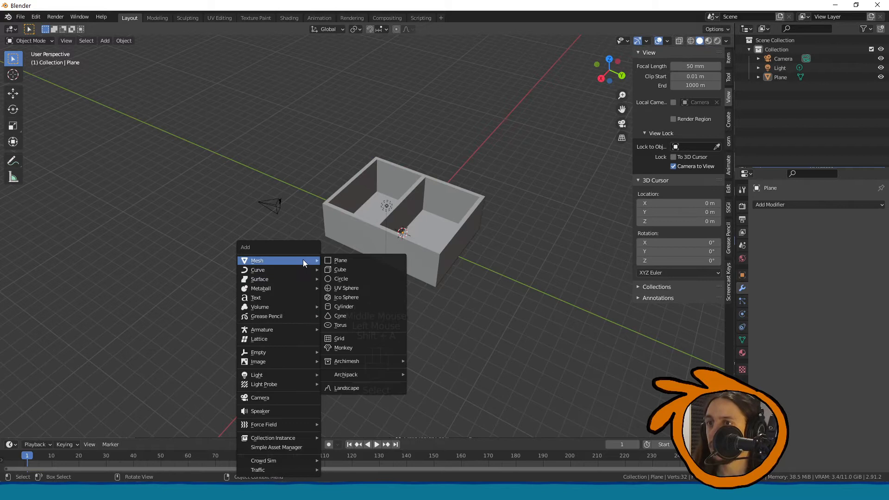
{"action": "left_click", "coordinate": [339, 270]}
{"action": "middle_click_drag", "start_coordinate": [335, 269], "coordinate": [265, 249]}
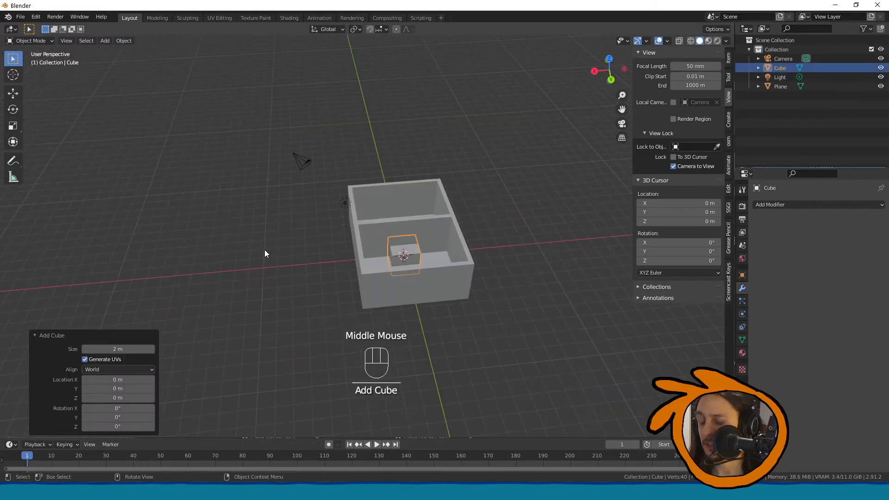
{"action": "key", "text": "g"}
{"action": "left_click", "coordinate": [281, 156]}
{"action": "middle_click_drag", "start_coordinate": [279, 155], "coordinate": [346, 177]}
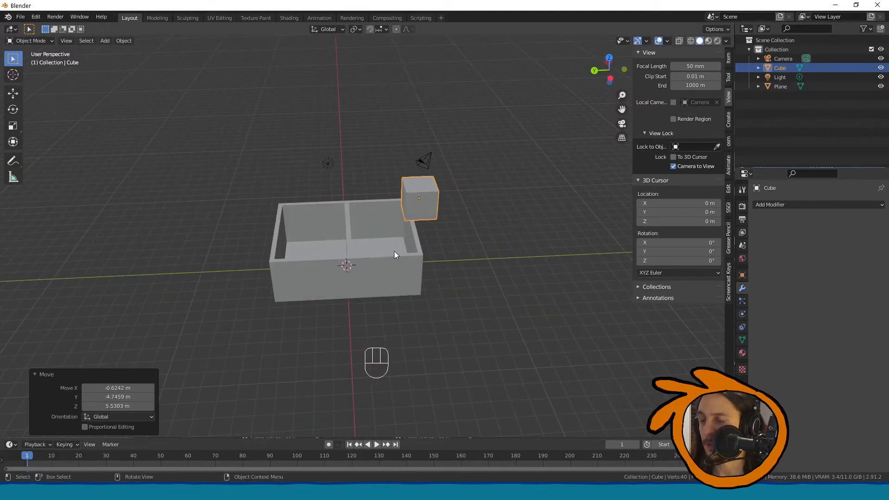
Reposition the cube so it overlaps the end wall of the building, and select the walled object
{"action": "middle_click_drag", "start_coordinate": [420, 208], "coordinate": [345, 204]}
{"action": "key", "text": "g"}
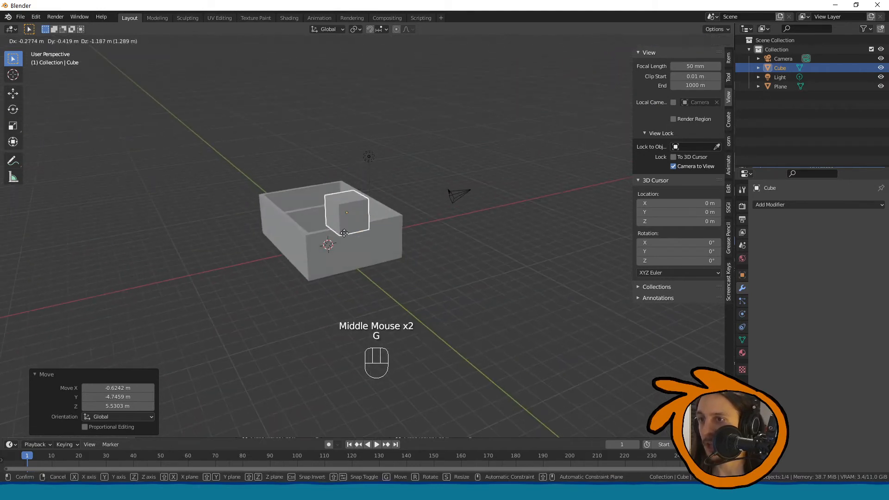
{"action": "left_click", "coordinate": [351, 255]}
{"action": "middle_click_drag", "start_coordinate": [351, 255], "coordinate": [410, 285]}
{"action": "key", "text": "g"}
{"action": "left_click", "coordinate": [404, 276]}
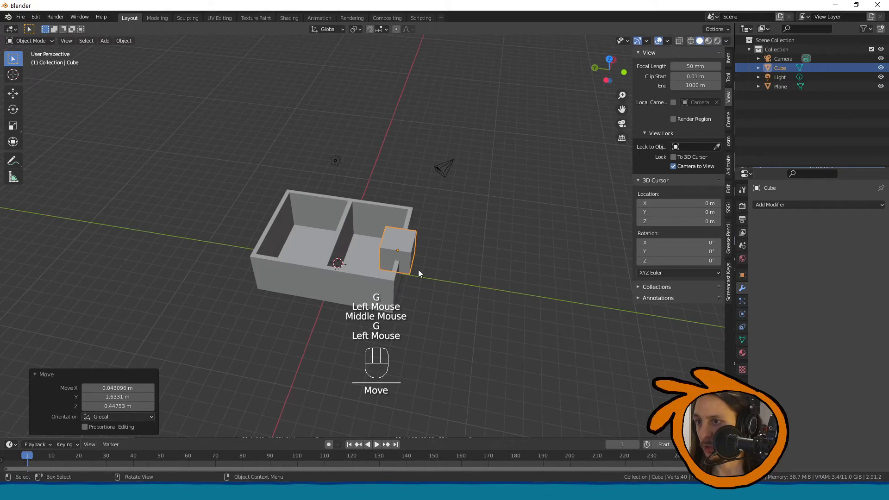
{"action": "double_click", "coordinate": [346, 271]}
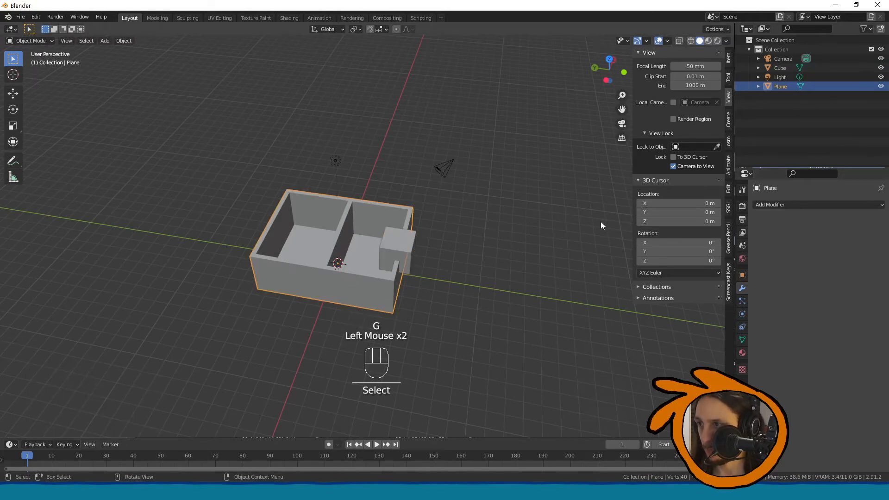
Rename the walled object as stena and the overlapping cube as vrata
{"action": "key", "text": "F2"}
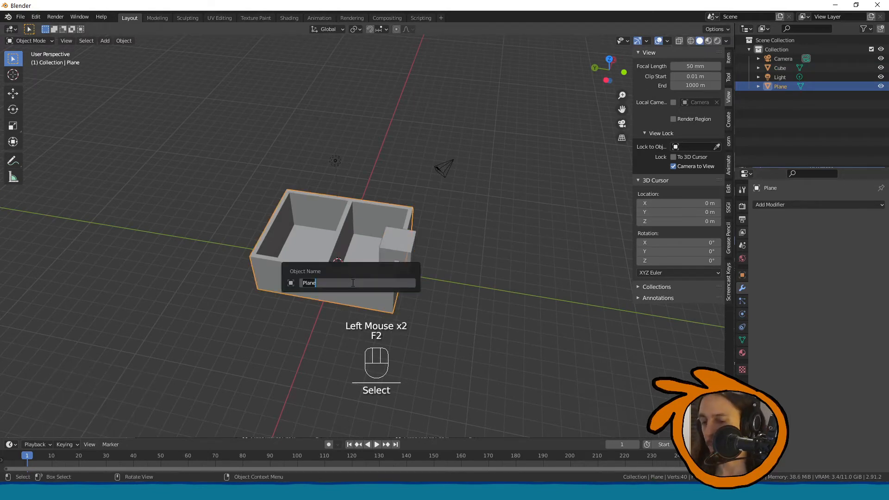
{"action": "type", "text": "stena"}
{"action": "key", "text": "Return"}
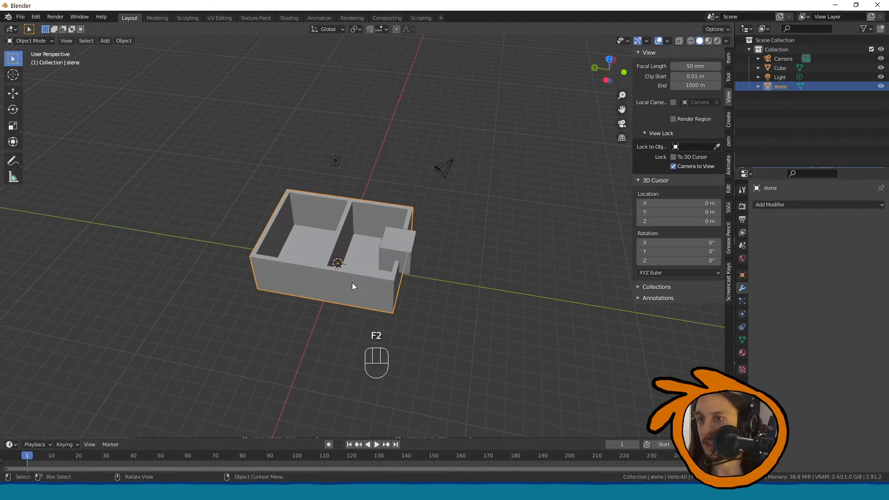
{"action": "left_click", "coordinate": [378, 257]}
{"action": "key", "text": "F2"}
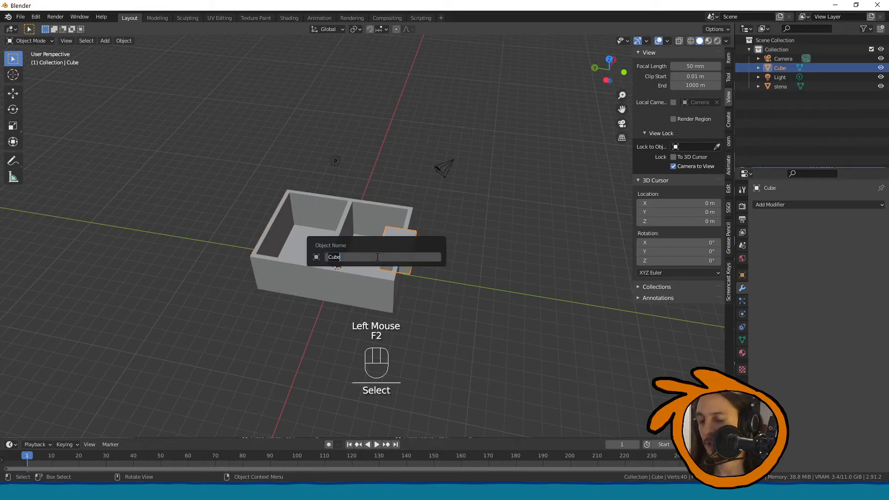
{"action": "type", "text": "vrata"}
{"action": "key", "text": "Return"}
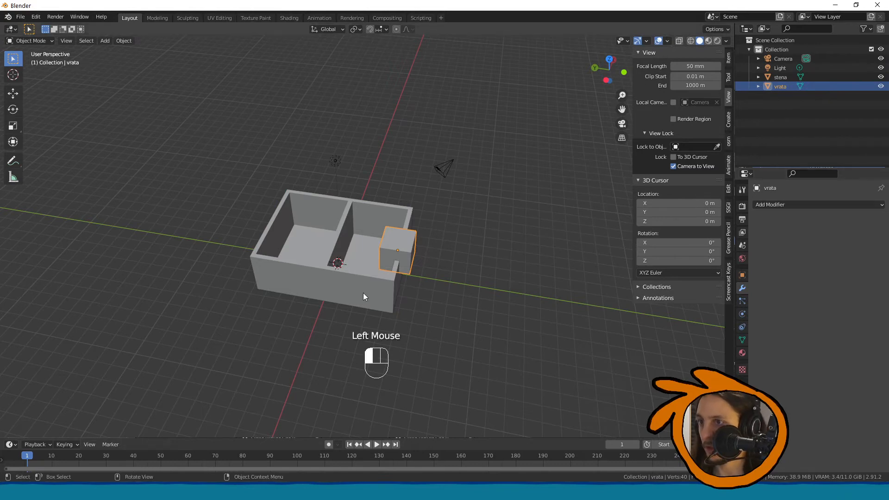
Add a Boolean modifier in Difference mode to stena, with vrata as the cutting object and the Fast solver
{"action": "left_click", "coordinate": [348, 300]}
{"action": "left_click", "coordinate": [796, 205]}
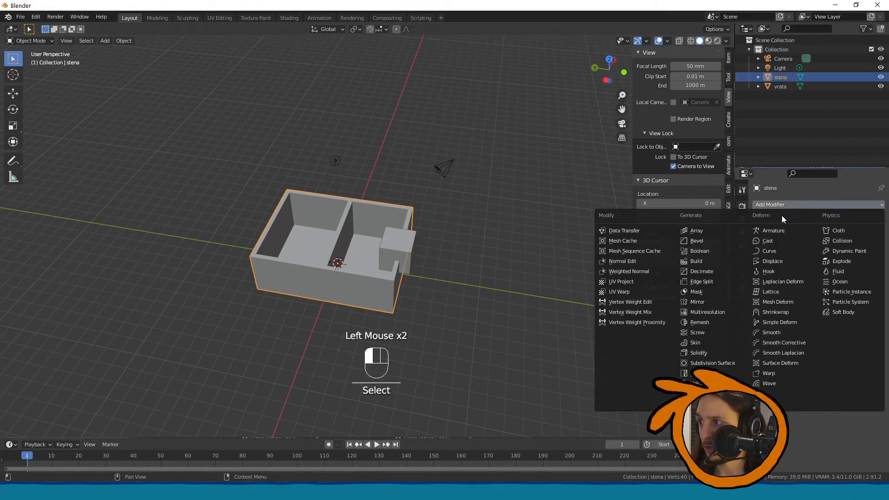
{"action": "left_click", "coordinate": [716, 250]}
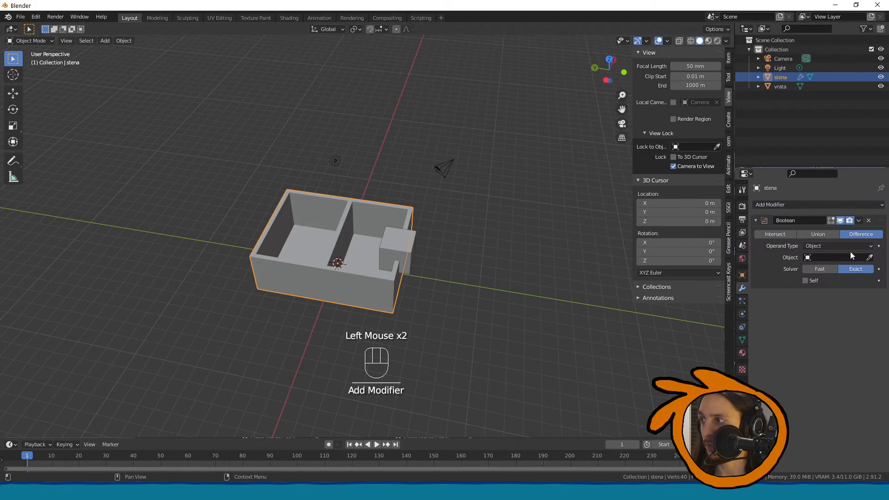
{"action": "left_click", "coordinate": [869, 258]}
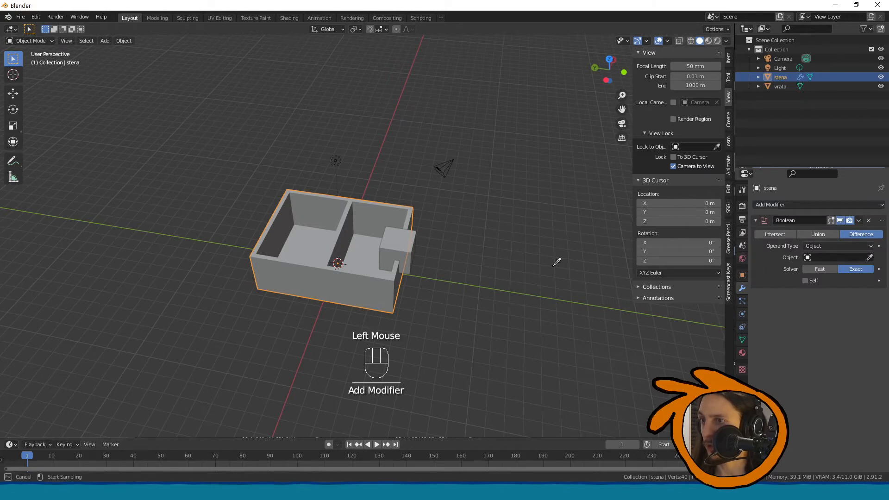
{"action": "left_click", "coordinate": [407, 237]}
{"action": "middle_click_drag", "start_coordinate": [404, 241], "coordinate": [424, 185]}
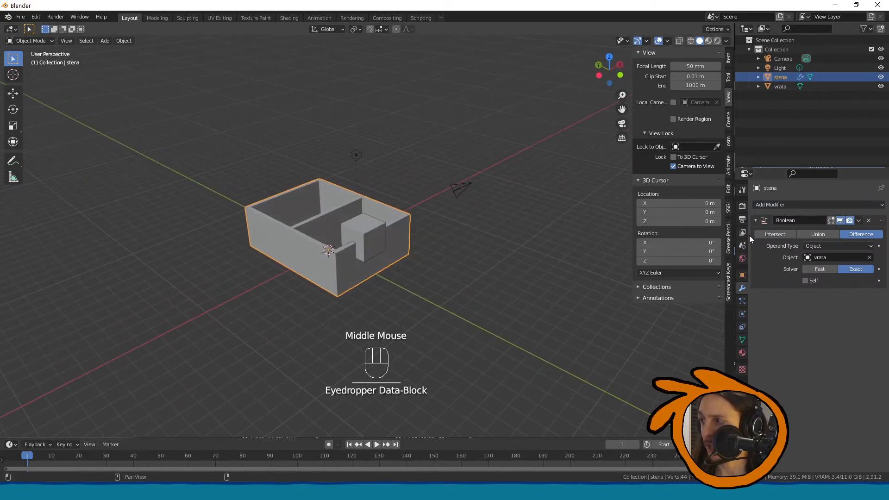
{"action": "left_click", "coordinate": [822, 269]}
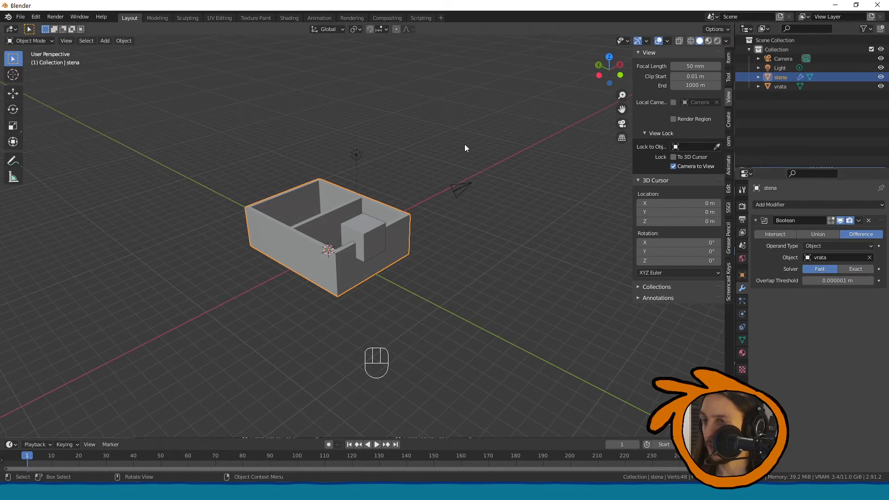
Using wireframe shading, reposition vrata across the end wall, finishing with a move of about -0.32 m X, 0.31 m Y and -0.29 m Z
{"action": "scroll", "coordinate": [395, 196], "scroll_direction": "up", "scroll_amount": 2}
{"action": "middle_click_drag", "start_coordinate": [396, 197], "coordinate": [391, 203]}
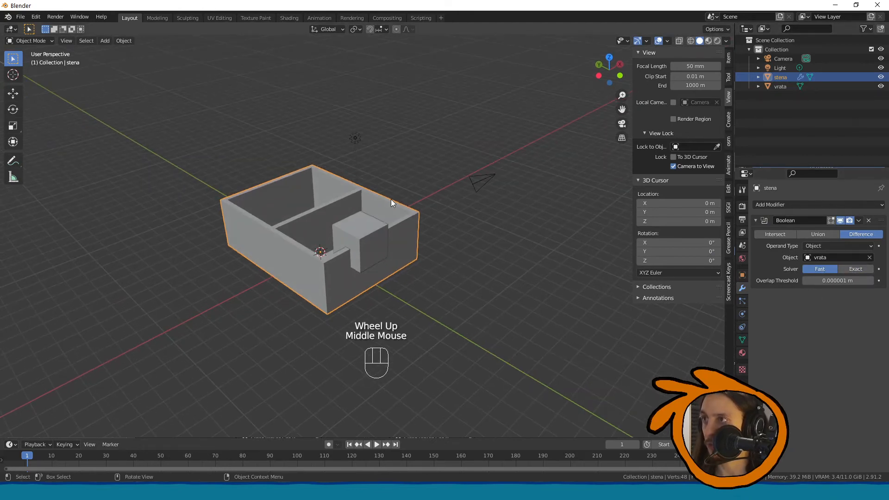
{"action": "left_click", "coordinate": [691, 41]}
{"action": "middle_click_drag", "start_coordinate": [463, 148], "coordinate": [346, 213]}
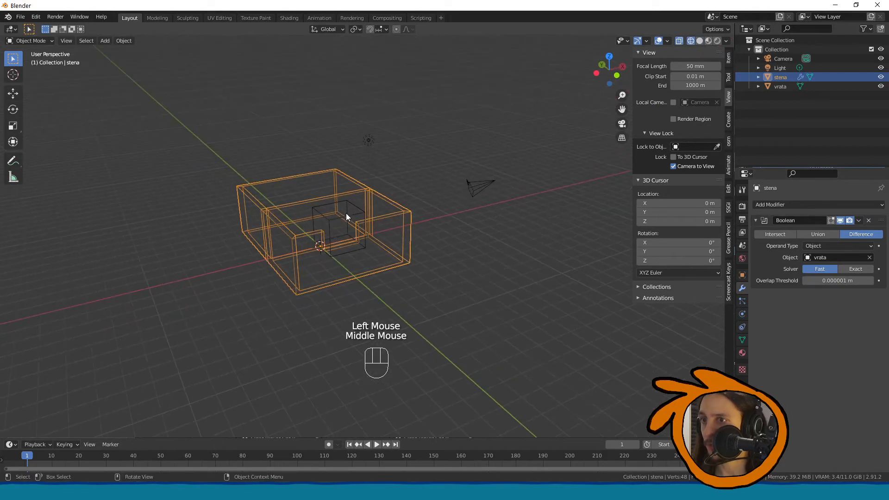
{"action": "left_click", "coordinate": [348, 215]}
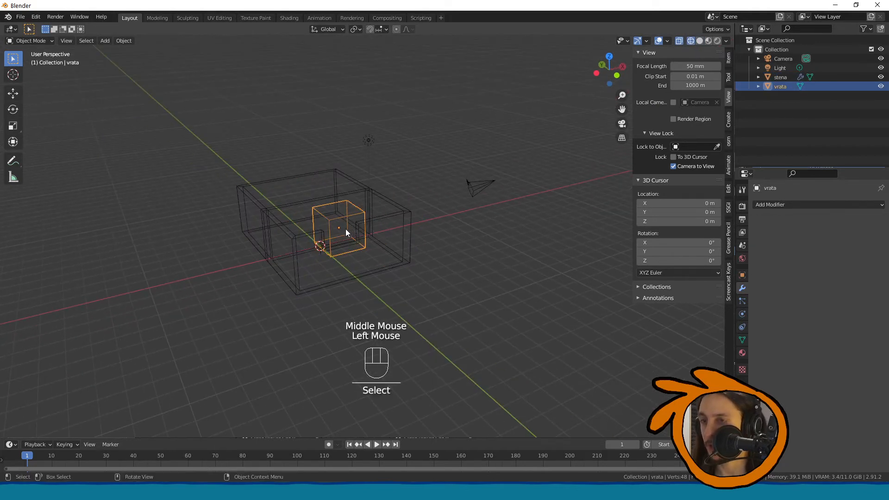
{"action": "key", "text": "g"}
{"action": "left_click", "coordinate": [344, 241]}
{"action": "middle_click_drag", "start_coordinate": [344, 240], "coordinate": [387, 243]}
{"action": "key", "text": "g"}
{"action": "left_click", "coordinate": [388, 245]}
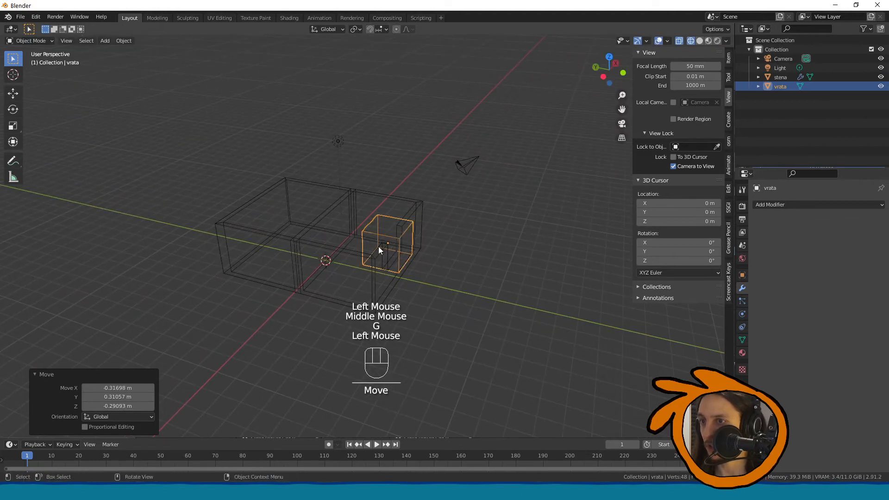
{"action": "left_click", "coordinate": [700, 42]}
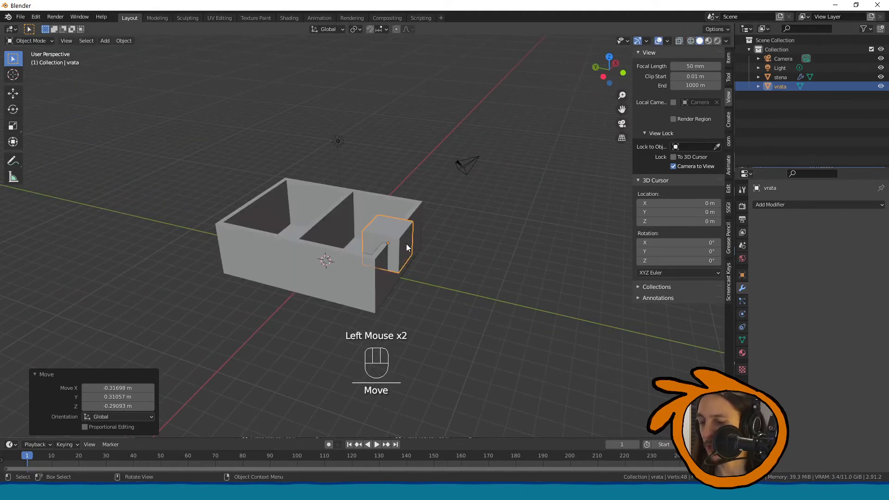
Hide vrata to inspect the opening cut in the end wall, and show it again
{"action": "key", "text": "h"}
{"action": "mouse_move", "coordinate": [406, 244]}
{"action": "middle_mouse_down"}
{"action": "mouse_move", "coordinate": [413, 223]}
{"action": "mouse_move", "coordinate": [354, 218]}
{"action": "mouse_move", "coordinate": [402, 232]}
{"action": "middle_mouse_up"}
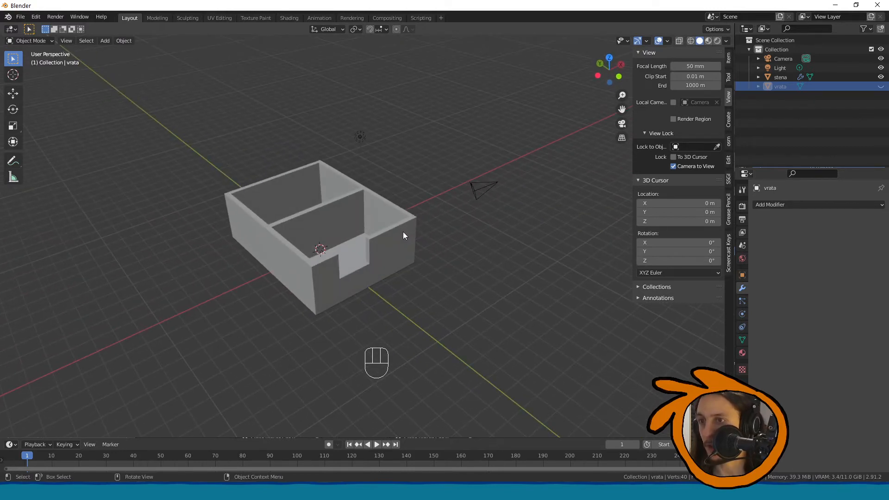
{"action": "key", "text": "alt+h"}
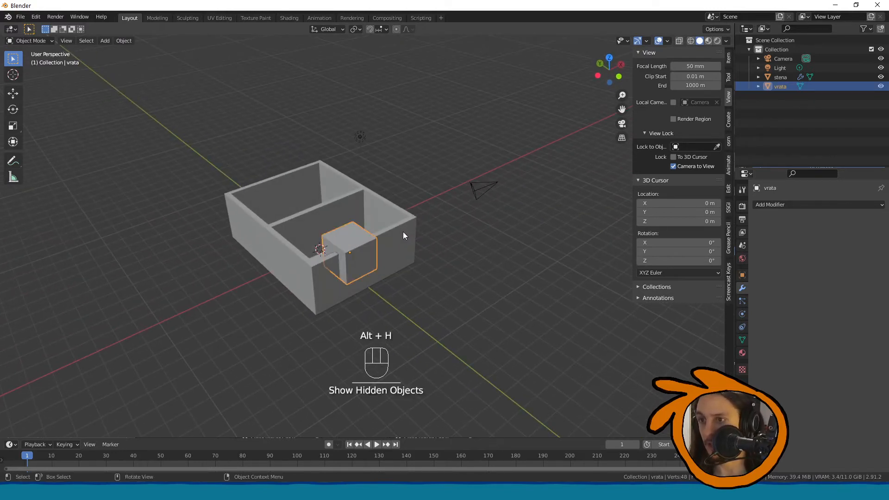
Narrow vrata to door width by scaling it to about 0.581 along X
{"action": "middle_click_drag", "start_coordinate": [403, 231], "coordinate": [334, 217]}
{"action": "scroll", "coordinate": [305, 242], "scroll_direction": "up", "scroll_amount": 2}
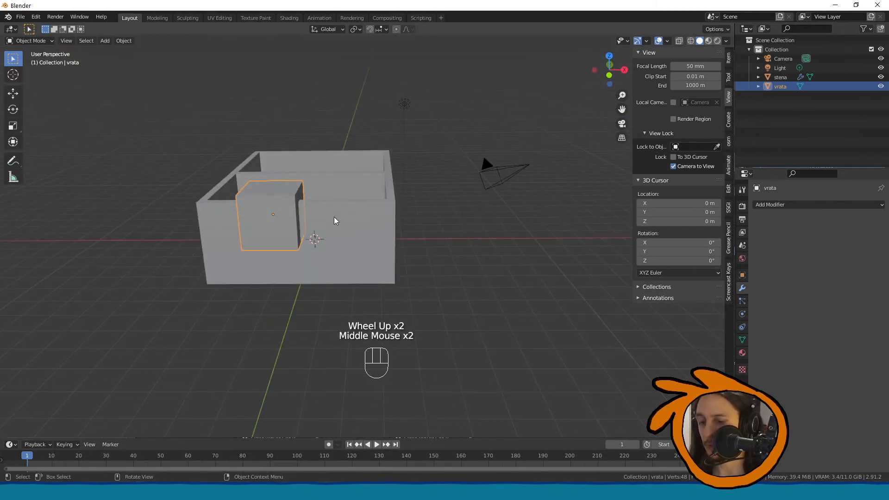
{"action": "key", "text": "s"}
{"action": "key", "text": "x"}
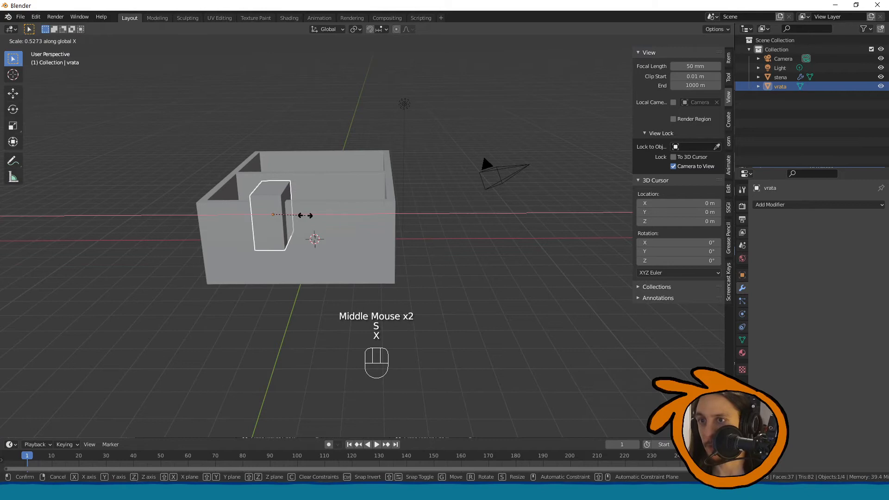
{"action": "left_click", "coordinate": [309, 216]}
{"action": "middle_click_drag", "start_coordinate": [306, 213], "coordinate": [288, 199]}
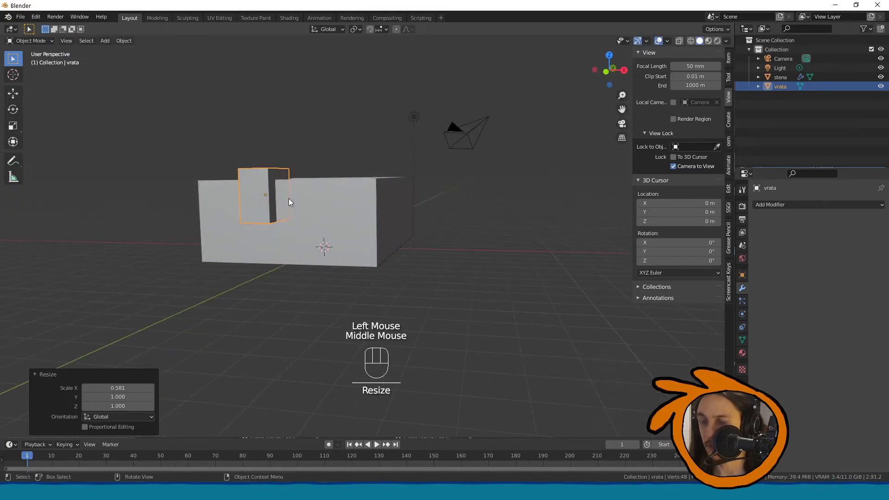
In front view, lower vrata about 1.55 m to the wall's base, scale it by about 1.071 and nudge it up about 0.04 m
{"action": "key", "text": "KP_1"}
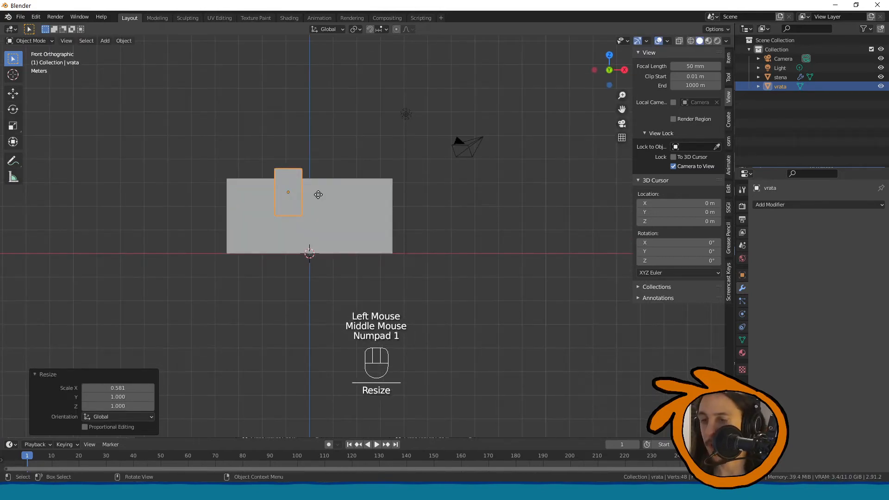
{"action": "key", "text": "g"}
{"action": "left_click", "coordinate": [322, 229]}
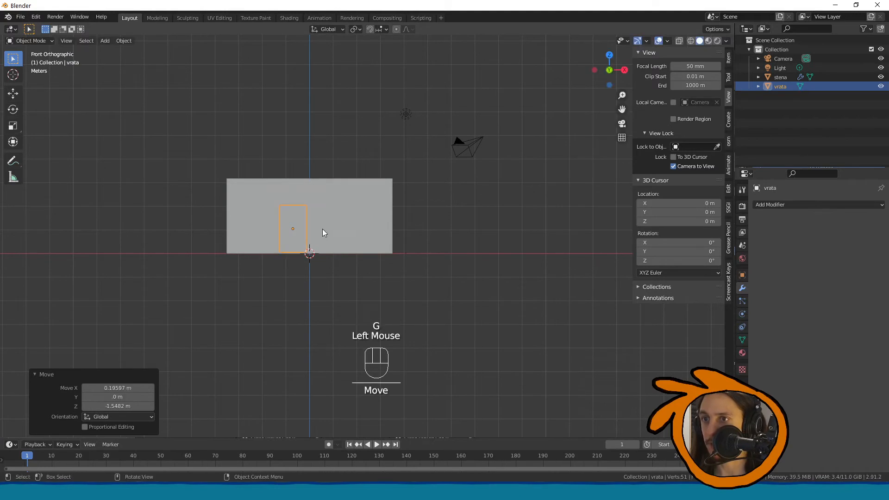
{"action": "key", "text": "s"}
{"action": "left_click", "coordinate": [328, 227]}
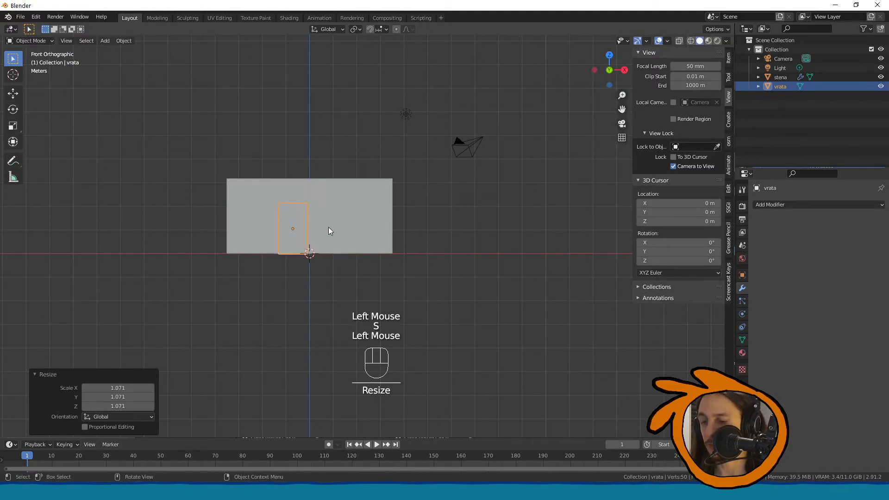
{"action": "key", "text": "g"}
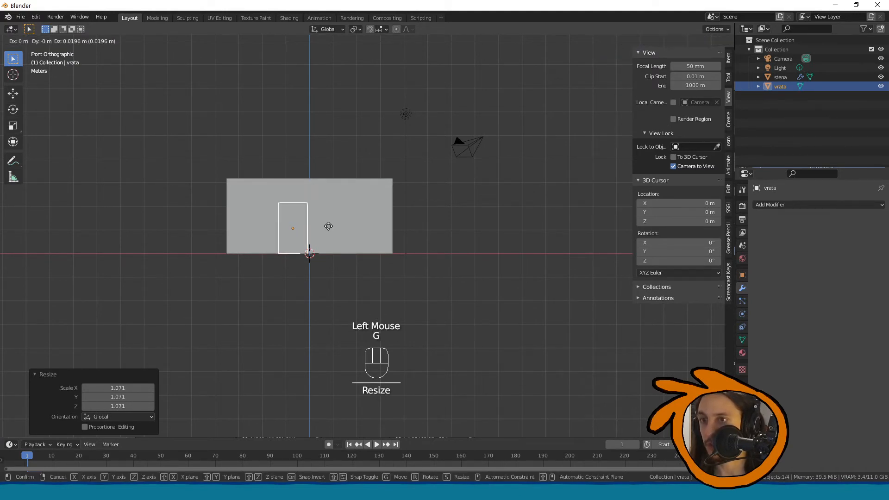
{"action": "left_click", "coordinate": [329, 225]}
Move vrata away from the end wall into the first room and drop it onto the floor
{"action": "scroll", "coordinate": [295, 251], "scroll_direction": "up", "scroll_amount": 1}
{"action": "middle_click_drag", "start_coordinate": [295, 251], "coordinate": [306, 223]}
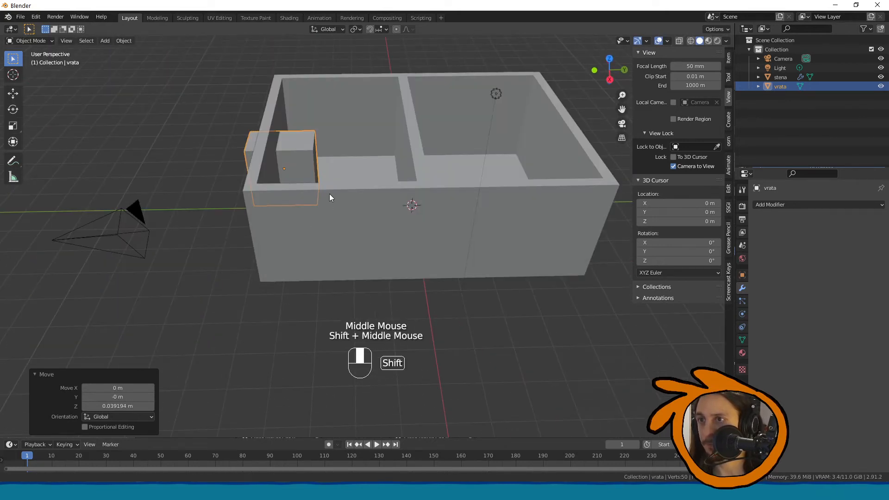
{"action": "middle_click_drag", "start_coordinate": [329, 194], "coordinate": [264, 231], "text": "shift"}
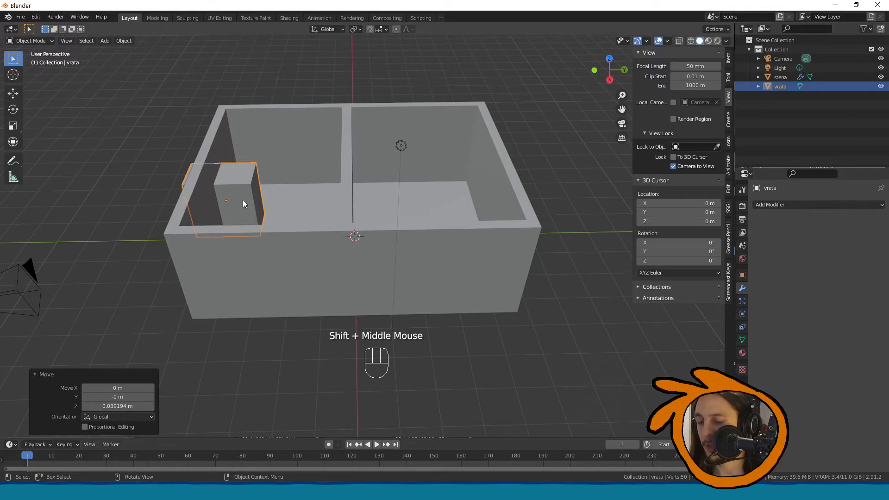
{"action": "key", "text": "g"}
{"action": "left_click", "coordinate": [312, 163]}
{"action": "key", "text": "v"}
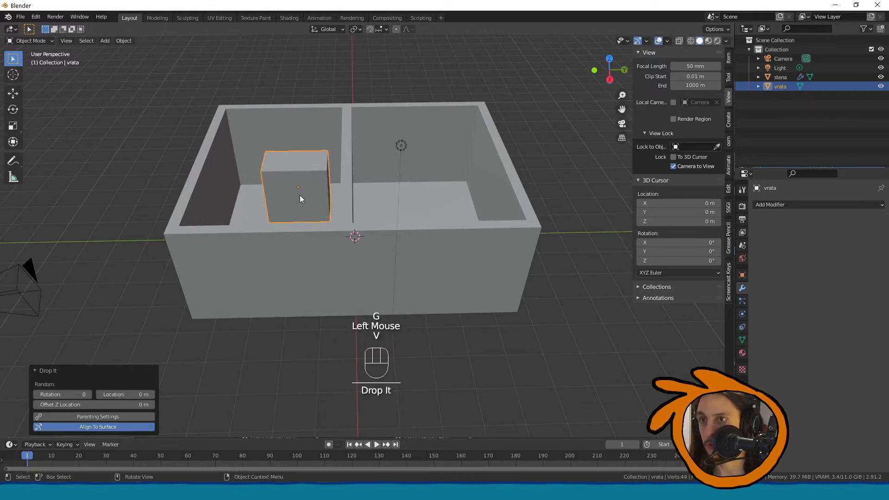
{"action": "middle_click_drag", "start_coordinate": [286, 213], "coordinate": [326, 255]}
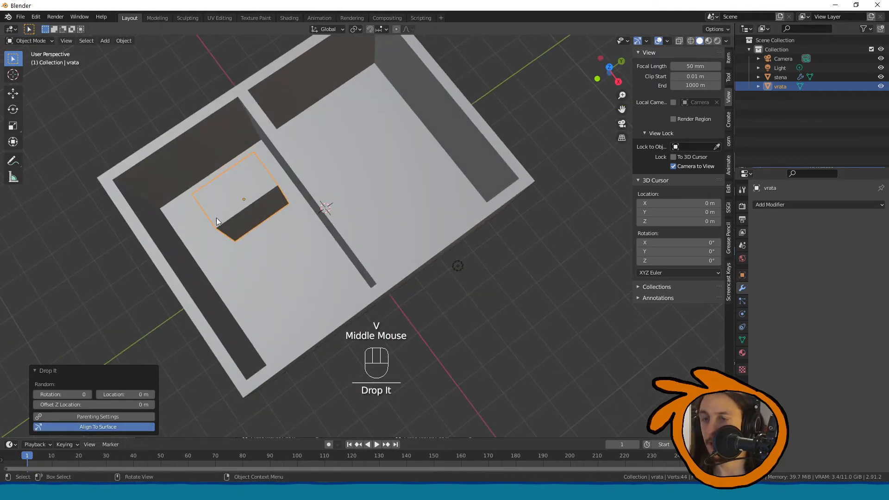
In edit mode, extrude the face of vrata nearest the end wall out through that wall
{"action": "key", "text": "Tab"}
{"action": "middle_click_drag", "start_coordinate": [210, 226], "coordinate": [235, 226]}
{"action": "key", "text": "3"}
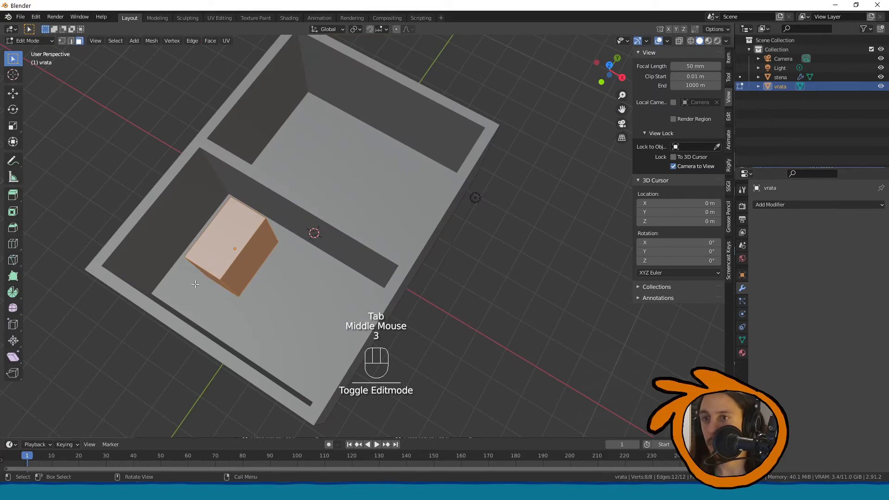
{"action": "left_click", "coordinate": [211, 272]}
{"action": "middle_click_drag", "start_coordinate": [211, 272], "coordinate": [205, 287]}
{"action": "left_click", "coordinate": [204, 288]}
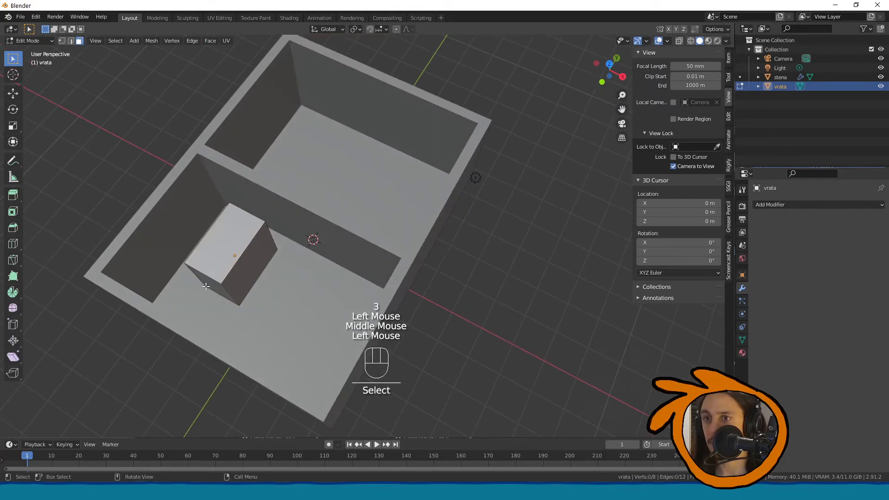
{"action": "key", "text": "e"}
{"action": "left_click", "coordinate": [143, 352]}
Extrude the opposite face of vrata about 2.26 m through the dividing wall, and add another extruded segment in the second room
{"action": "middle_click_drag", "start_coordinate": [144, 352], "coordinate": [137, 268]}
{"action": "scroll", "coordinate": [333, 155], "scroll_direction": "up", "scroll_amount": 2}
{"action": "middle_click_drag", "start_coordinate": [333, 155], "coordinate": [376, 175], "text": "shift"}
{"action": "left_click", "coordinate": [375, 179]}
{"action": "key", "text": "e"}
{"action": "left_click", "coordinate": [454, 197]}
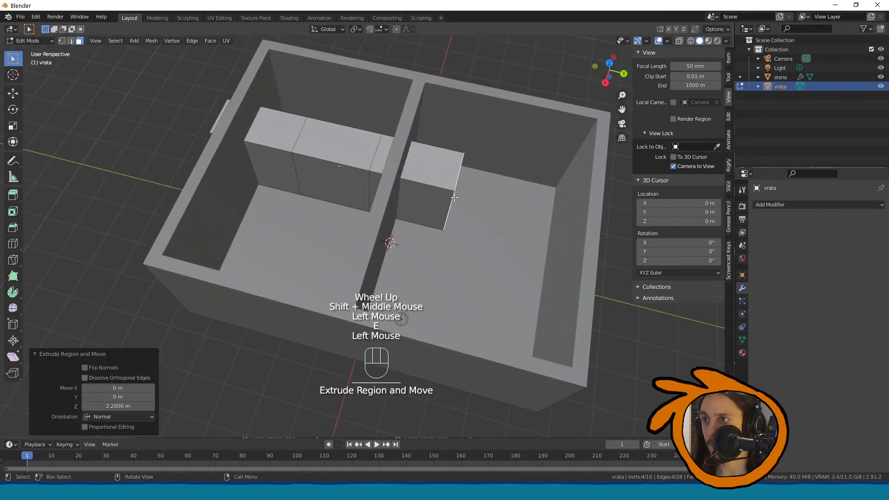
{"action": "key", "text": "e"}
{"action": "left_click", "coordinate": [496, 203]}
Extrude the side face of the last vrata segment across the second room to the long outer wall
{"action": "left_click", "coordinate": [477, 211]}
{"action": "key", "text": "e"}
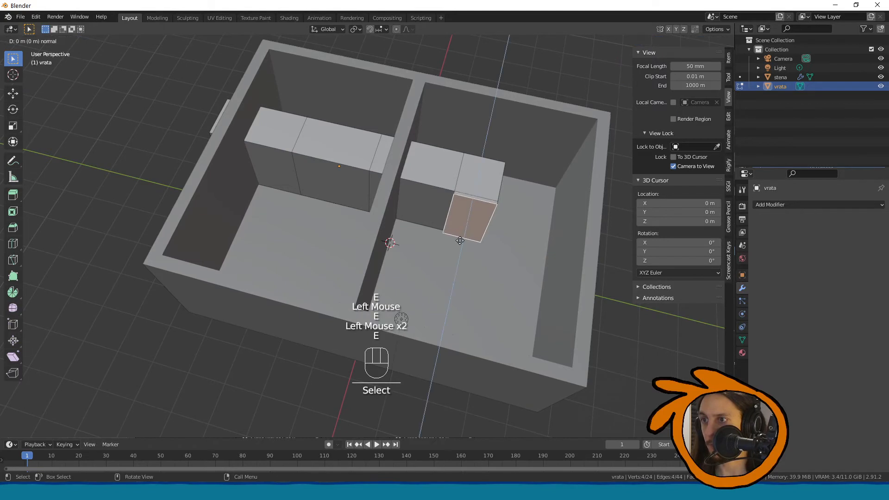
{"action": "left_click", "coordinate": [506, 174]}
Try to extrude both end faces of vrata's cross arm at once, and undo the extrusion
{"action": "middle_click_drag", "start_coordinate": [563, 255], "coordinate": [417, 190]}
{"action": "middle_click_drag", "start_coordinate": [419, 197], "coordinate": [384, 208]}
{"action": "left_click", "coordinate": [407, 234], "text": "shift"}
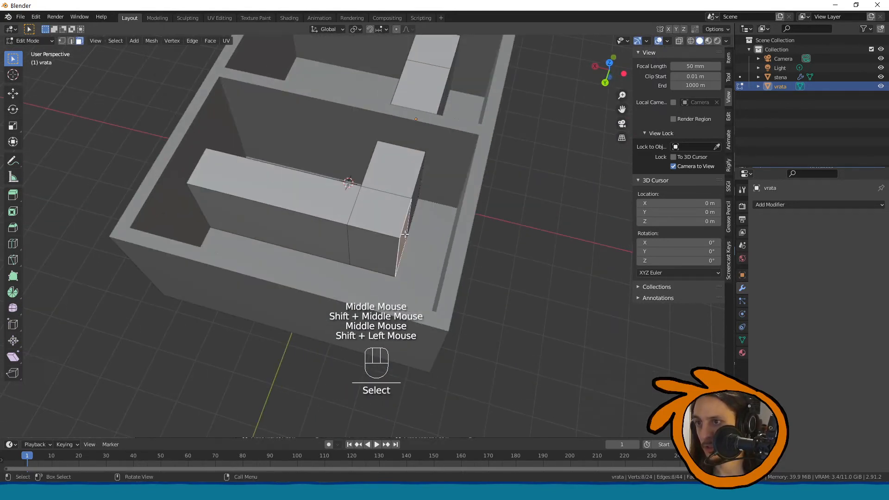
{"action": "key", "text": "e"}
{"action": "left_click", "coordinate": [429, 243]}
{"action": "key", "text": "ctrl+z"}
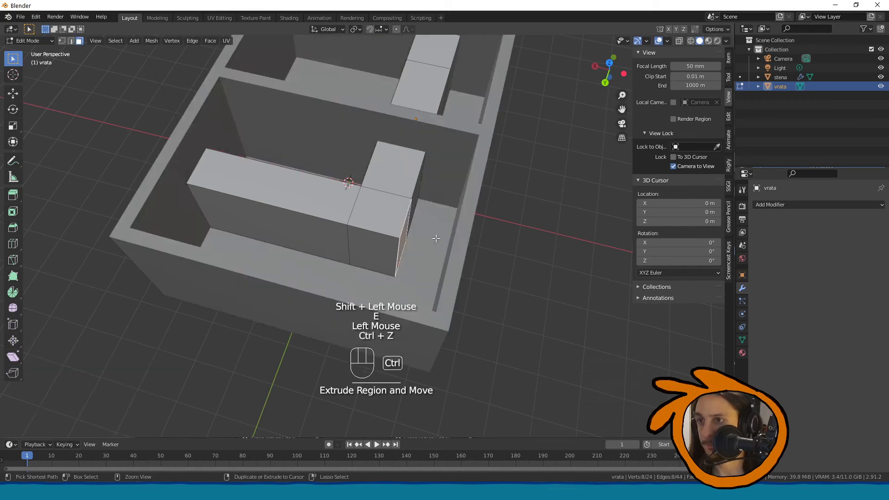
Extrude only the opposite side face of the corner segment out through the other long outer wall
{"action": "left_click", "coordinate": [411, 253]}
{"action": "left_click", "coordinate": [411, 252]}
{"action": "key", "text": "e"}
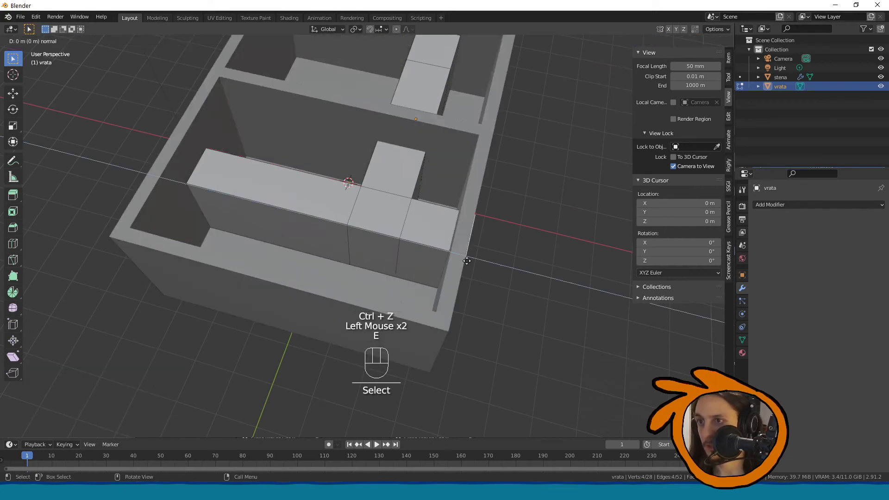
{"action": "left_click", "coordinate": [384, 250]}
Extrude the corner segment's remaining outer face through the second room's end wall, and return to object mode
{"action": "left_click", "coordinate": [384, 251]}
{"action": "key", "text": "e"}
{"action": "left_click", "coordinate": [352, 302]}
{"action": "key", "text": "e"}
{"action": "left_click", "coordinate": [352, 302]}
{"action": "key", "text": "Tab"}
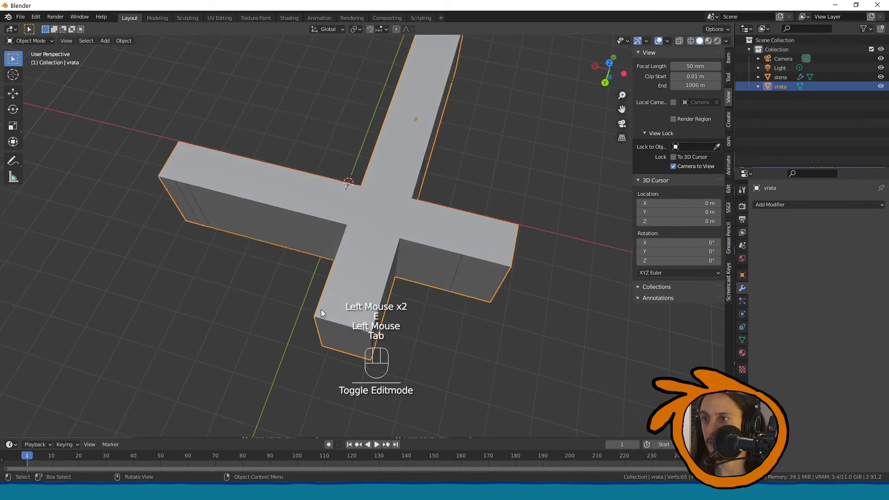
Raise the vrata cutter about 0.015 m along Z and hide it
{"action": "middle_click_drag", "start_coordinate": [321, 309], "coordinate": [413, 263]}
{"action": "key", "text": "g"}
{"action": "key", "text": "z"}
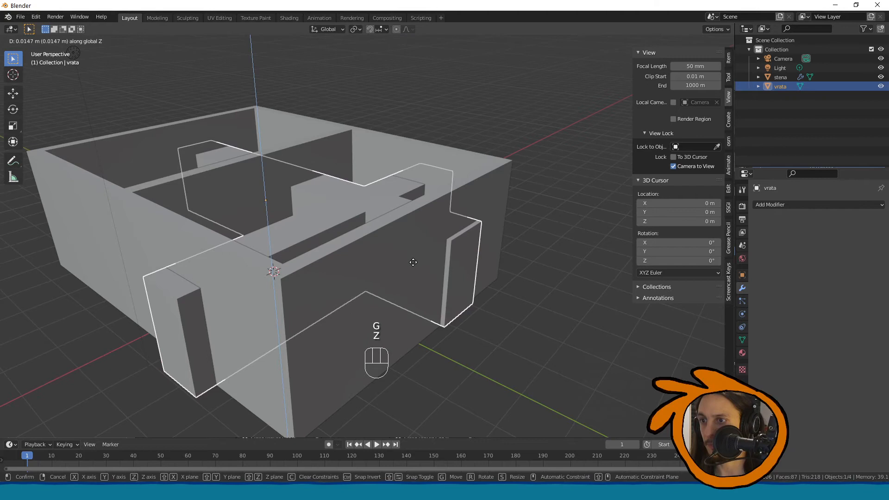
{"action": "left_click", "coordinate": [413, 262]}
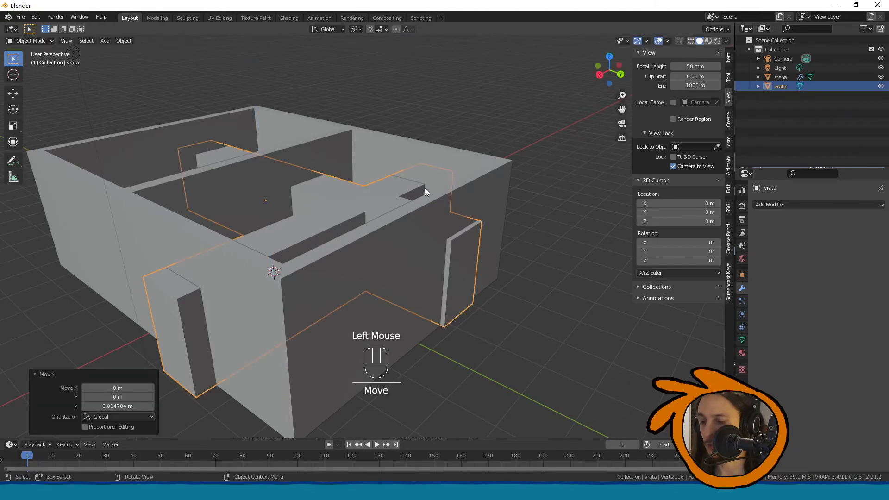
{"action": "key", "text": "h"}
{"action": "middle_click_drag", "start_coordinate": [423, 188], "coordinate": [391, 240]}
{"action": "scroll", "coordinate": [390, 246], "scroll_direction": "down", "scroll_amount": 2}
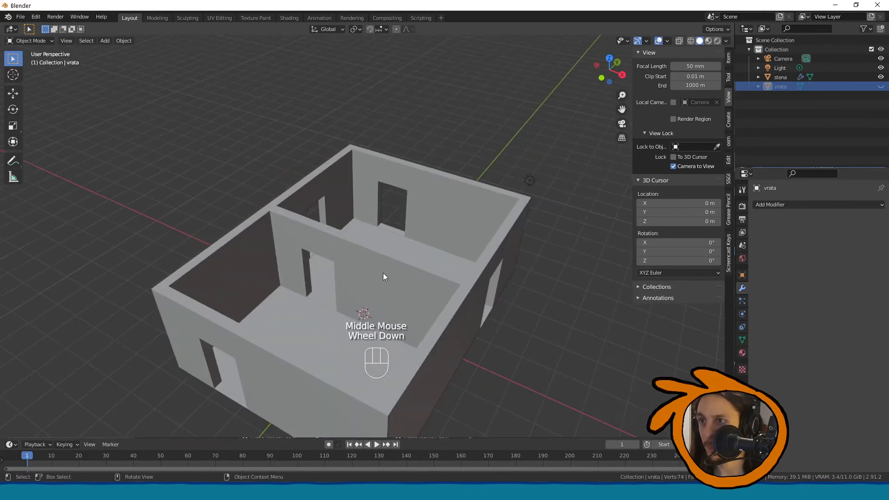
Select the stena walls and move them freely by about -0.15 m in X and -0.10 m in Y
{"action": "left_click", "coordinate": [441, 266]}
{"action": "left_click", "coordinate": [434, 269]}
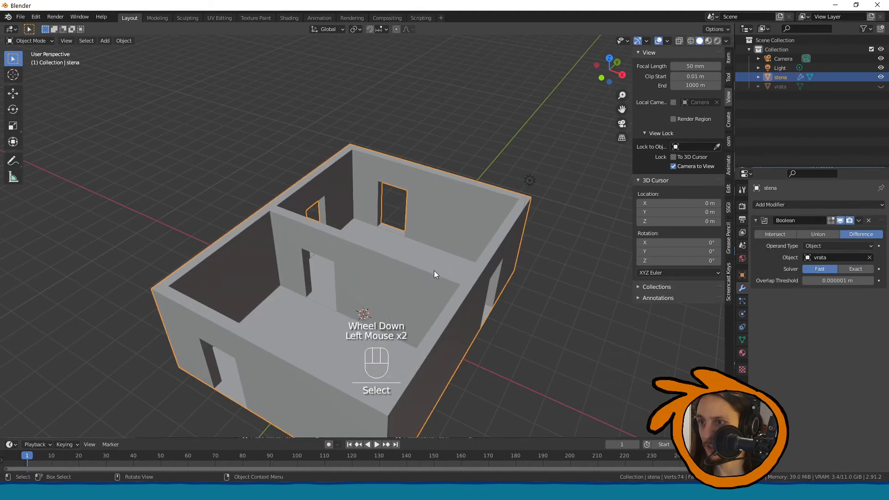
{"action": "key", "text": "g"}
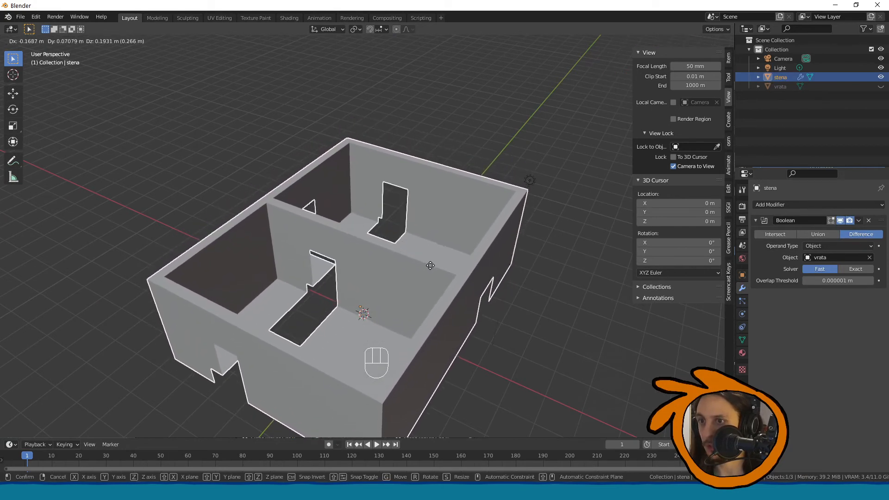
{"action": "left_click", "coordinate": [429, 271]}
{"action": "middle_click_drag", "start_coordinate": [429, 272], "coordinate": [441, 278]}
Move stena about -0.14 m along the X axis only
{"action": "key", "text": "g"}
{"action": "key", "text": "x"}
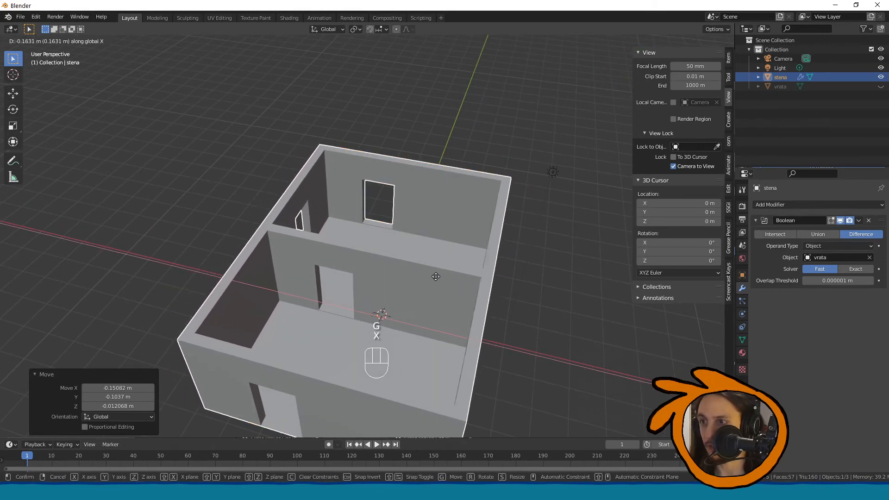
{"action": "left_click", "coordinate": [436, 277]}
{"action": "middle_click_drag", "start_coordinate": [436, 276], "coordinate": [442, 185]}
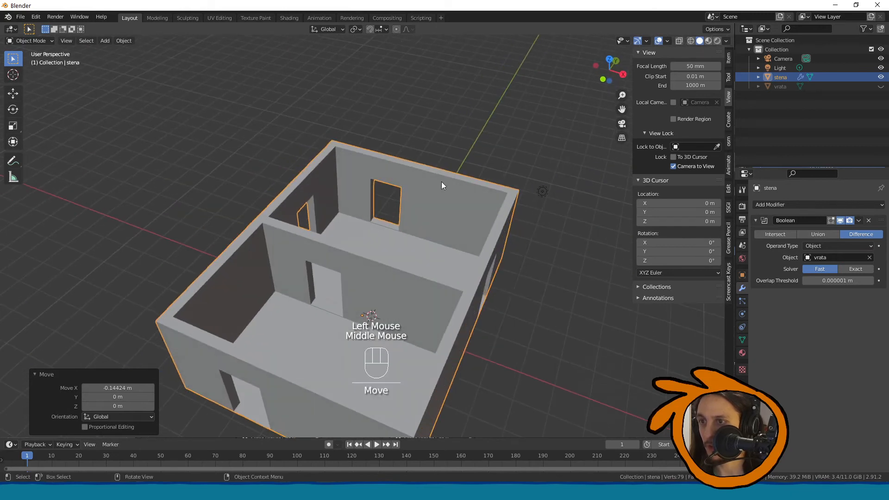
Unhide the vrata object and switch stena's Boolean modifier to Union
{"action": "left_click", "coordinate": [368, 285]}
{"action": "middle_click_drag", "start_coordinate": [361, 246], "coordinate": [408, 194]}
{"action": "key", "text": "alt+h"}
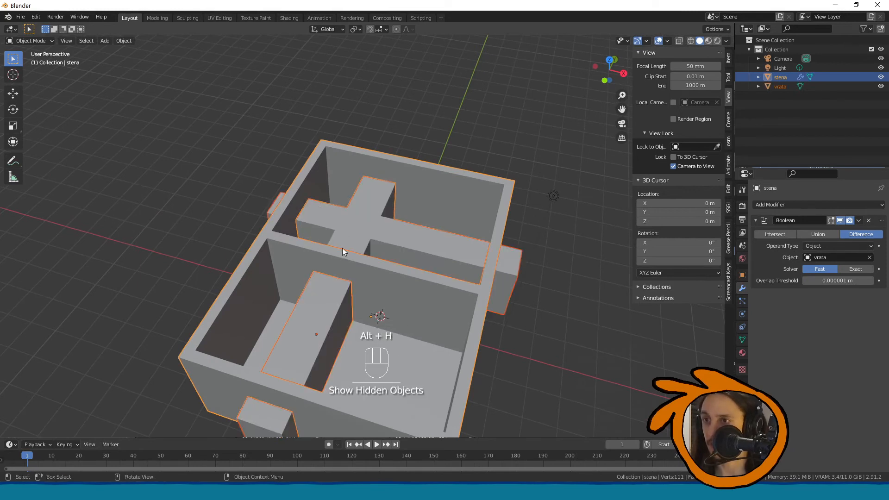
{"action": "mouse_move", "coordinate": [355, 243]}
{"action": "middle_mouse_down"}
{"action": "mouse_move", "coordinate": [376, 239]}
{"action": "mouse_move", "coordinate": [367, 234]}
{"action": "middle_mouse_up"}
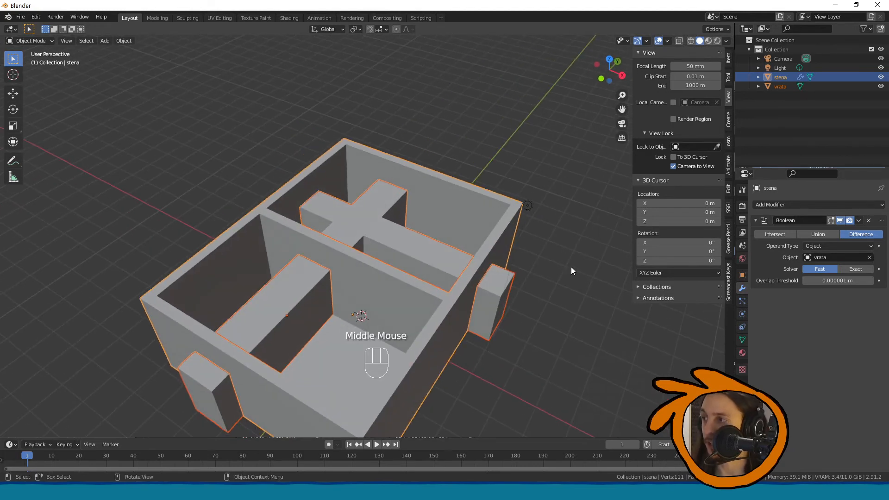
{"action": "left_click", "coordinate": [807, 234]}
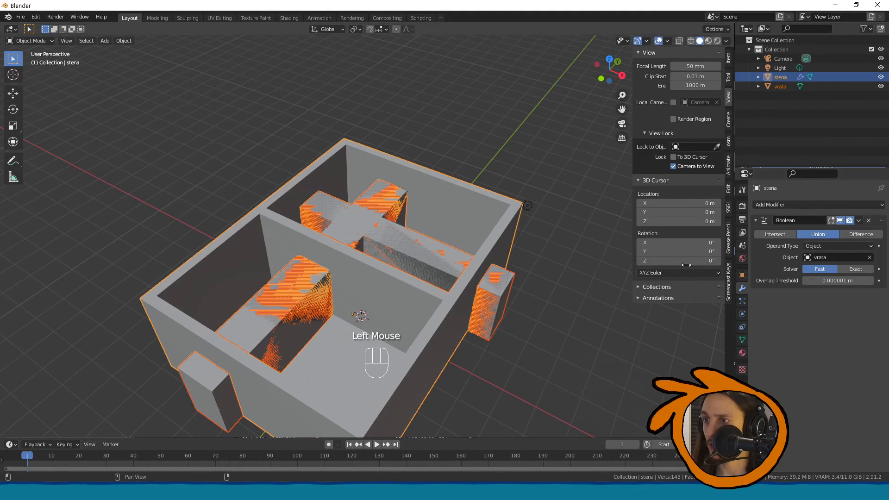
{"action": "middle_click_drag", "start_coordinate": [564, 295], "coordinate": [468, 223]}
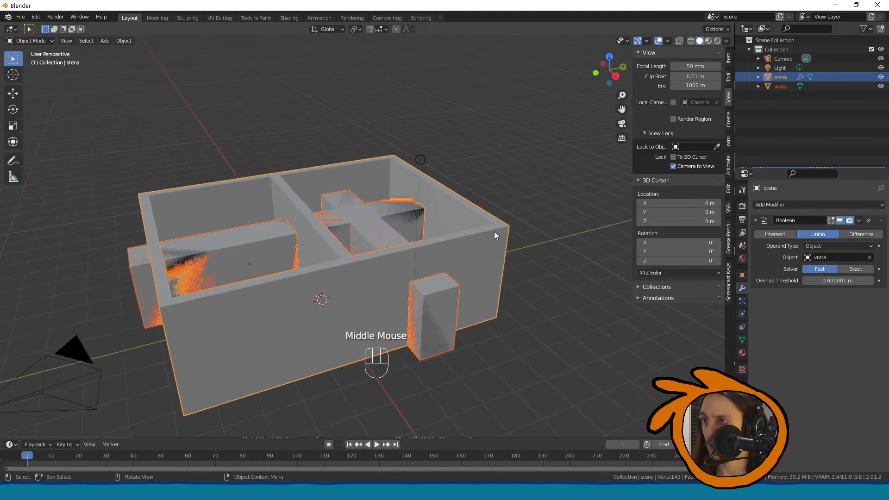
Switch stena's Boolean modifier to Intersect and examine the overlap between stena and vrata up close
{"action": "left_click", "coordinate": [784, 235]}
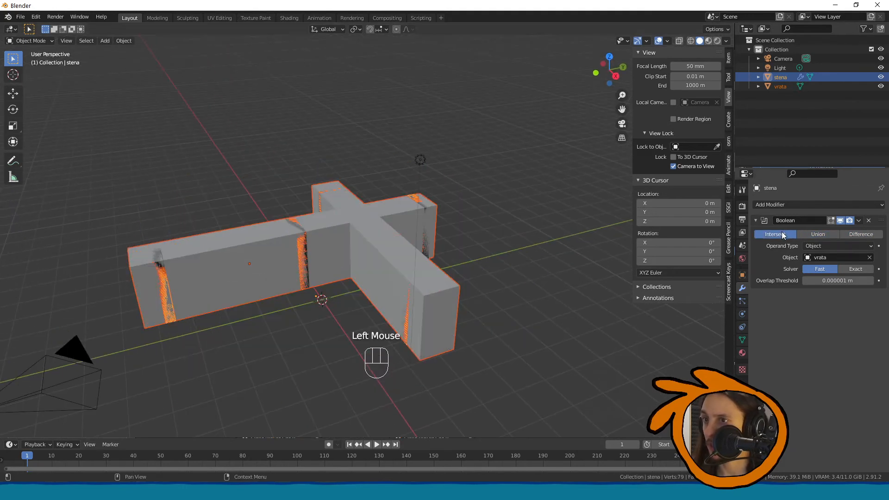
{"action": "mouse_move", "coordinate": [439, 231]}
{"action": "middle_mouse_down"}
{"action": "mouse_move", "coordinate": [419, 251]}
{"action": "mouse_move", "coordinate": [407, 243]}
{"action": "mouse_move", "coordinate": [443, 220]}
{"action": "middle_mouse_up"}
{"action": "middle_click_drag", "start_coordinate": [476, 260], "coordinate": [472, 297]}
{"action": "scroll", "coordinate": [463, 282], "scroll_direction": "up", "scroll_amount": 2}
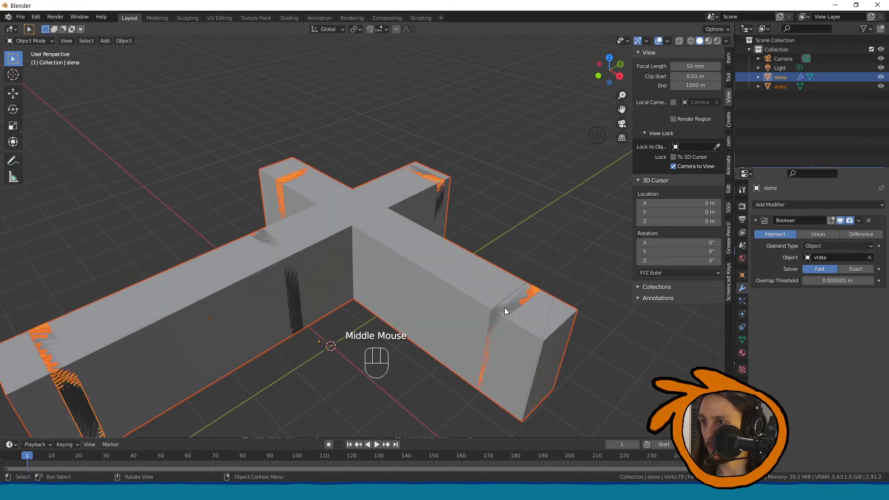
{"action": "scroll", "coordinate": [815, 135], "scroll_direction": "up", "scroll_amount": 1}
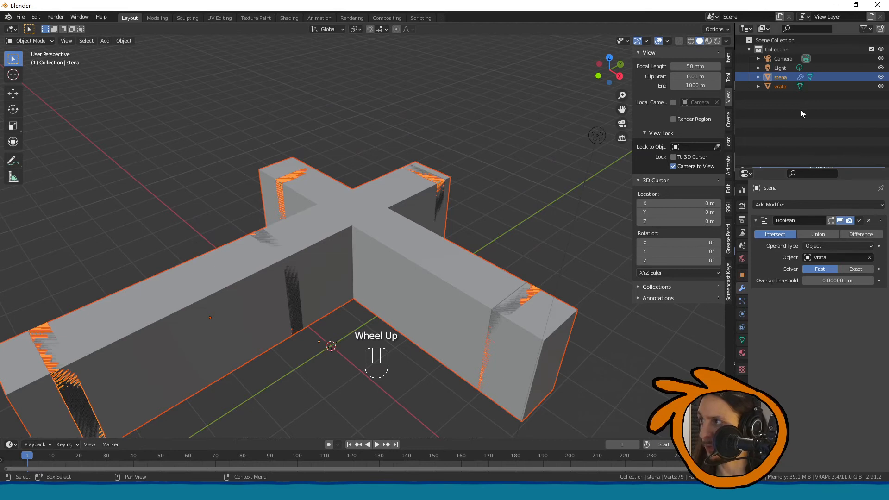
Select stena and move it slightly so its intersected faces no longer coincide with those of vrata
{"action": "left_click", "coordinate": [786, 78]}
{"action": "key", "text": "g"}
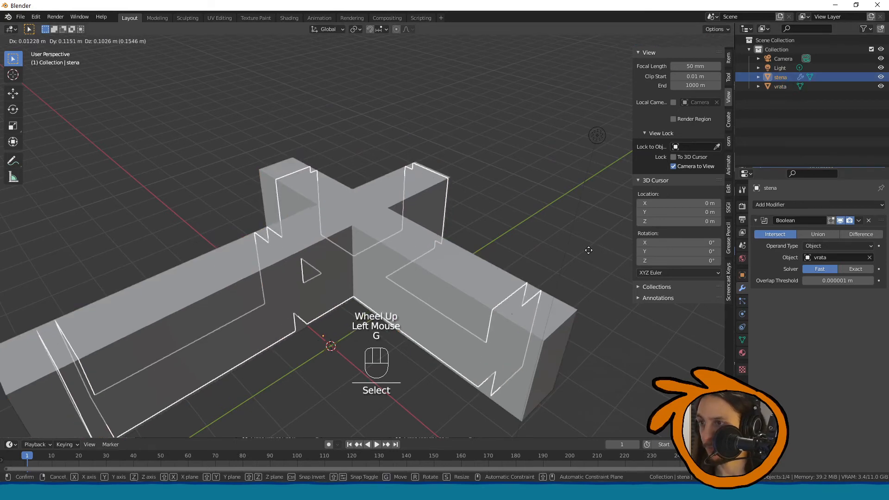
{"action": "left_click", "coordinate": [590, 244]}
{"action": "middle_click_drag", "start_coordinate": [591, 244], "coordinate": [781, 191]}
{"action": "key", "text": "Tab"}
{"action": "key", "text": "Tab"}
{"action": "left_click", "coordinate": [574, 251]}
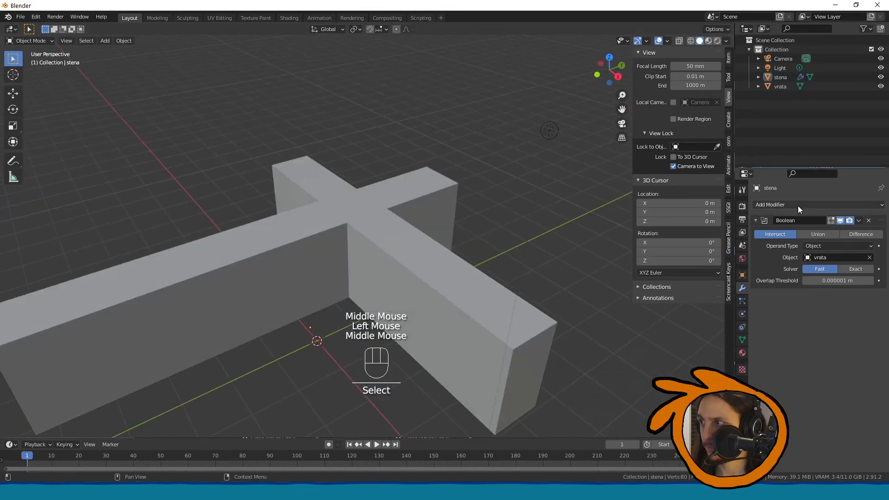
Set stena's Boolean modifier back to Difference and check its base mesh in edit mode
{"action": "left_click", "coordinate": [819, 234]}
{"action": "left_click", "coordinate": [855, 234]}
{"action": "key", "text": "Tab"}
{"action": "middle_click_drag", "start_coordinate": [496, 318], "coordinate": [473, 315]}
{"action": "scroll", "coordinate": [473, 315], "scroll_direction": "down", "scroll_amount": 2}
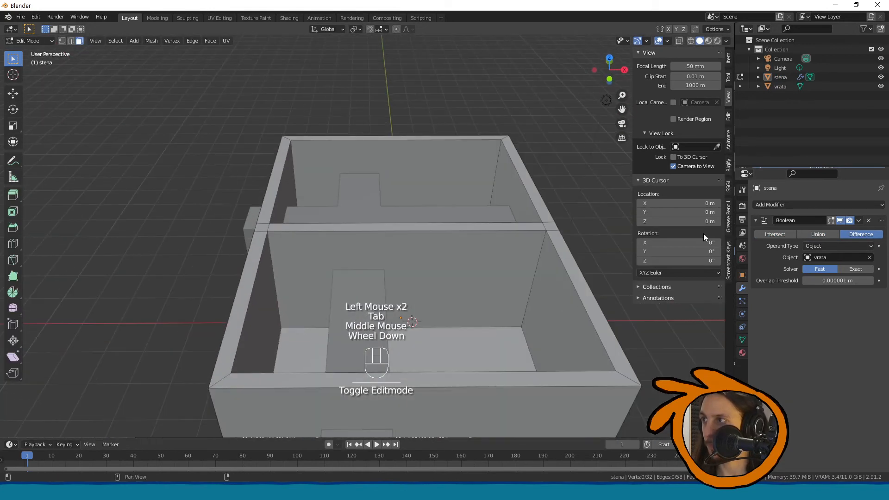
{"action": "scroll", "coordinate": [809, 234], "scroll_direction": "up", "scroll_amount": 3}
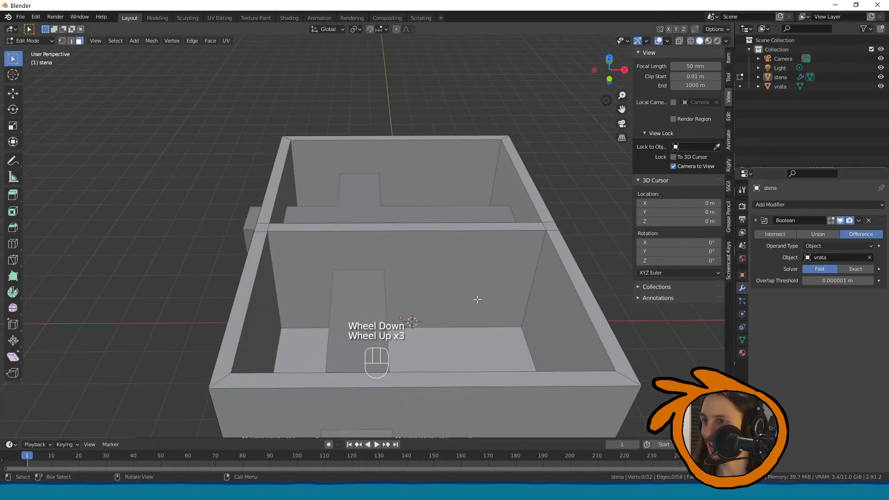
{"action": "left_click", "coordinate": [384, 320]}
{"action": "key", "text": "Tab"}
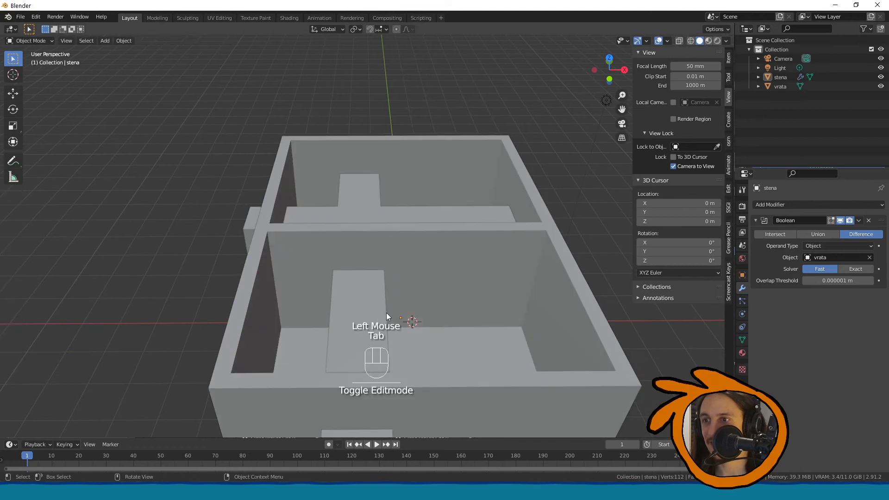
Hide vrata and move stena down about 0.17 m along Z
{"action": "left_click", "coordinate": [380, 298]}
{"action": "key", "text": "h"}
{"action": "middle_click_drag", "start_coordinate": [407, 287], "coordinate": [386, 293]}
{"action": "left_click", "coordinate": [387, 288]}
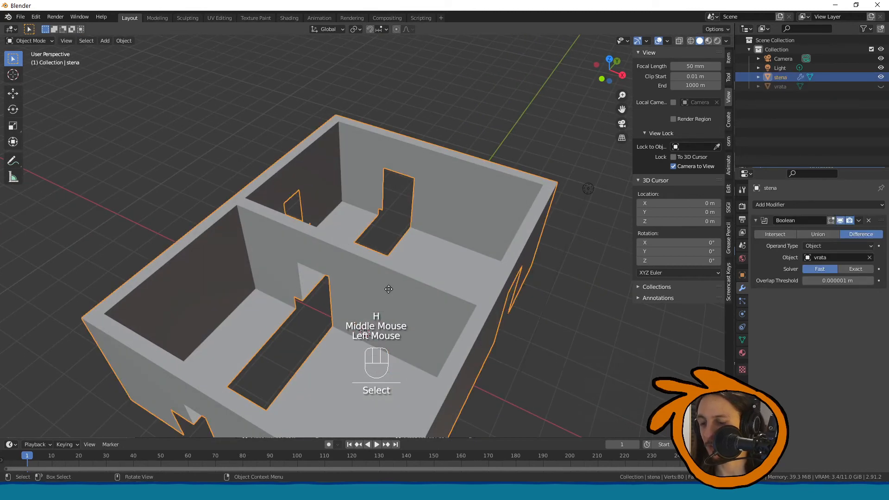
{"action": "key", "text": "g"}
{"action": "key", "text": "z"}
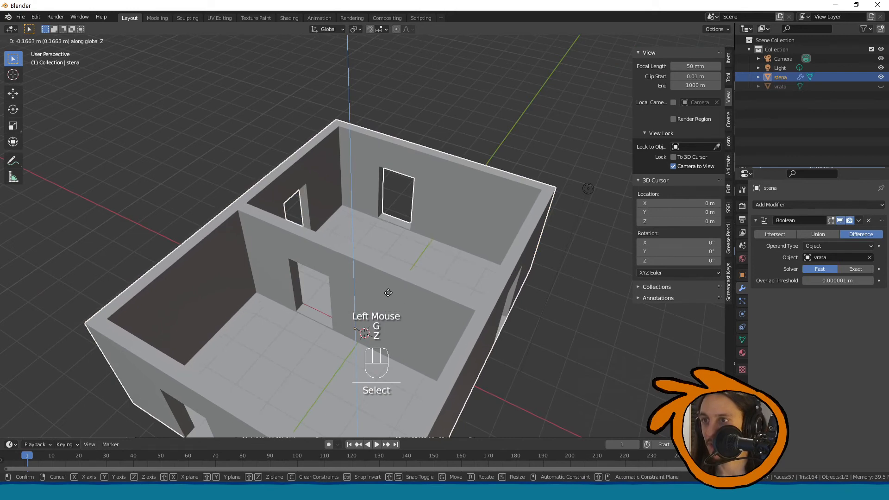
{"action": "left_click", "coordinate": [388, 292]}
{"action": "middle_click_drag", "start_coordinate": [389, 293], "coordinate": [348, 293]}
{"action": "key", "text": "Tab"}
{"action": "middle_click_drag", "start_coordinate": [360, 274], "coordinate": [332, 259]}
{"action": "scroll", "coordinate": [407, 243], "scroll_direction": "down", "scroll_amount": 2}
{"action": "scroll", "coordinate": [407, 242], "scroll_direction": "up", "scroll_amount": 1}
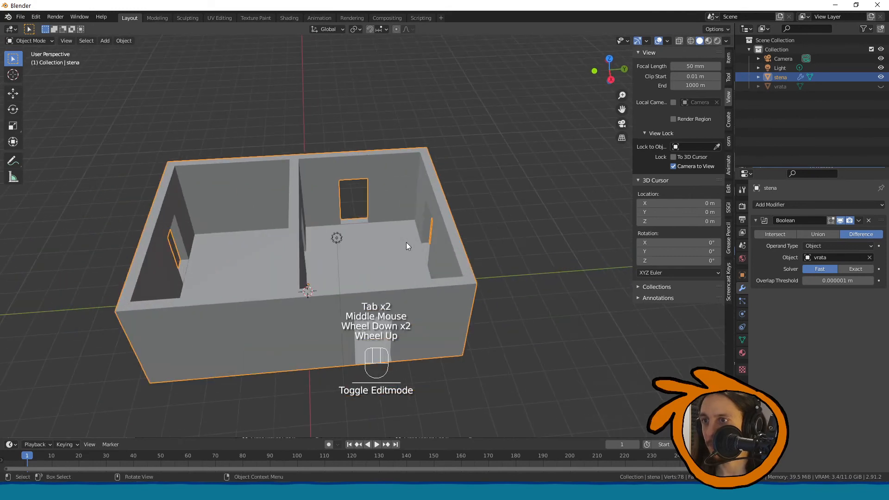
Add a plane and move it beside the walls, about 7.5 m in X, 4.1 m in Y and 2.9 m in Z
{"action": "middle_click_drag", "start_coordinate": [407, 243], "coordinate": [419, 214]}
{"action": "scroll", "coordinate": [368, 217], "scroll_direction": "down", "scroll_amount": 1}
{"action": "left_click", "coordinate": [418, 214]}
{"action": "key", "text": "shift+a"}
{"action": "mouse_move", "coordinate": [480, 218]}
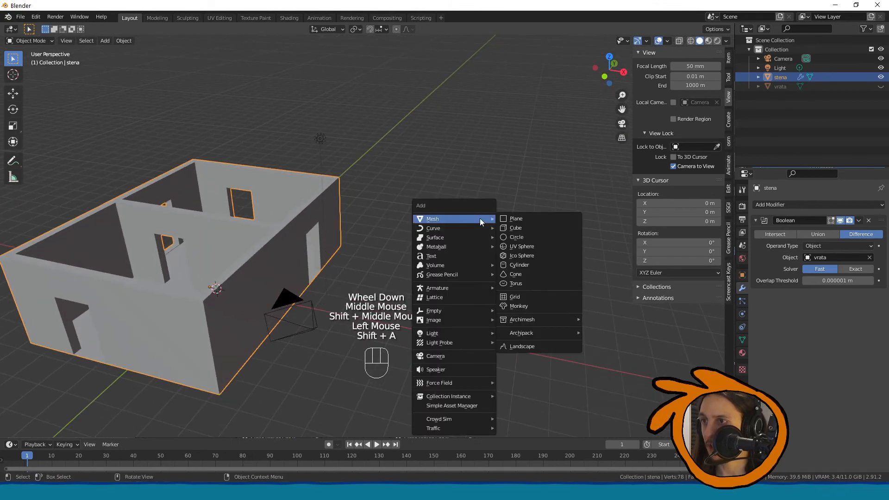
{"action": "left_click", "coordinate": [525, 218]}
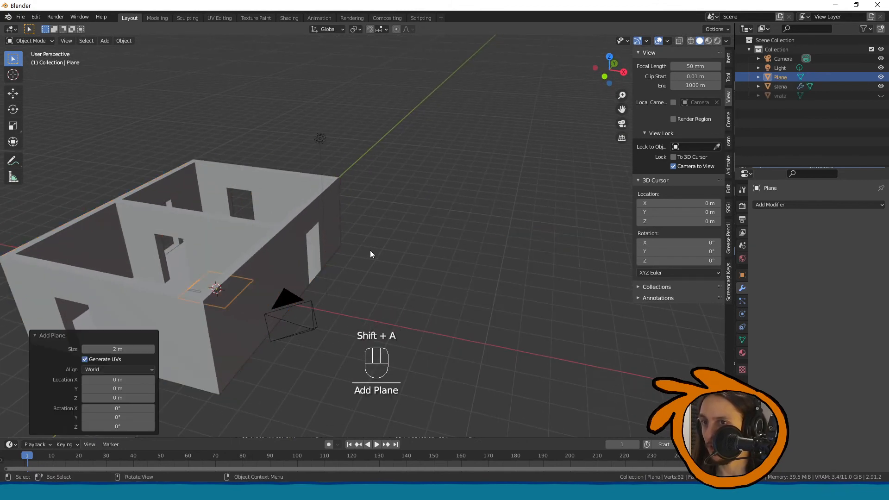
{"action": "key", "text": "g"}
{"action": "left_click", "coordinate": [592, 163]}
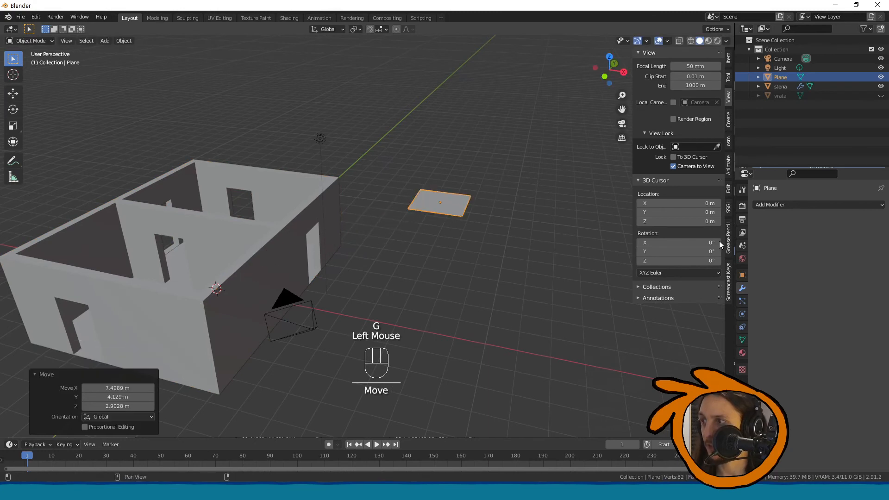
Add a Screw modifier to the new plane
{"action": "left_click", "coordinate": [776, 204]}
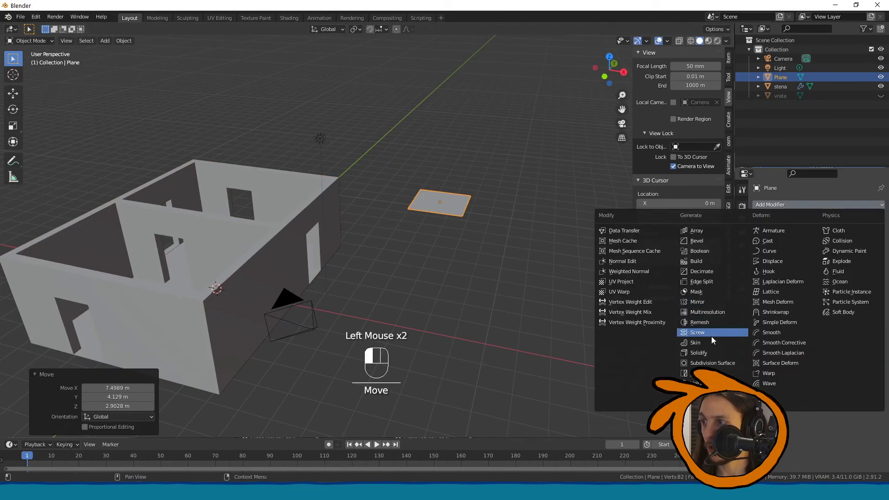
{"action": "left_click", "coordinate": [698, 332]}
{"action": "scroll", "coordinate": [492, 221], "scroll_direction": "up", "scroll_amount": 2}
{"action": "middle_click_drag", "start_coordinate": [543, 199], "coordinate": [512, 210]}
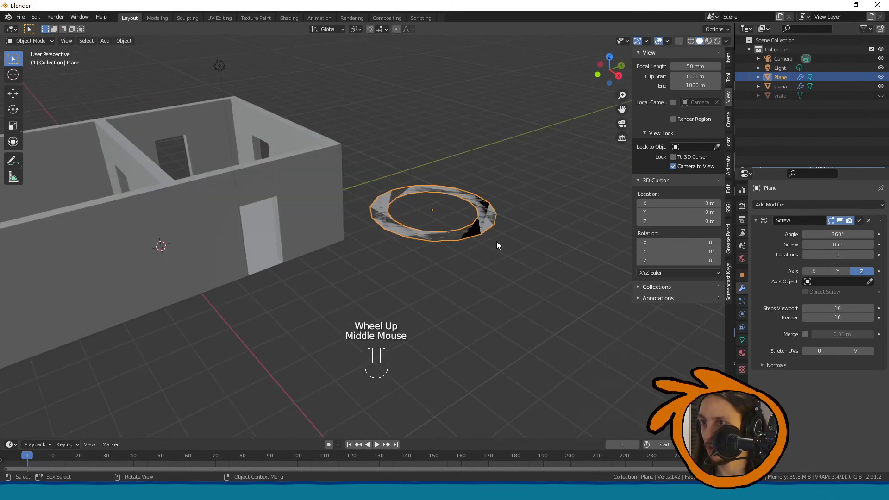
In edit mode, rotate the plane's face -25.6° about X and scale it down to about 0.54
{"action": "key", "text": "Tab"}
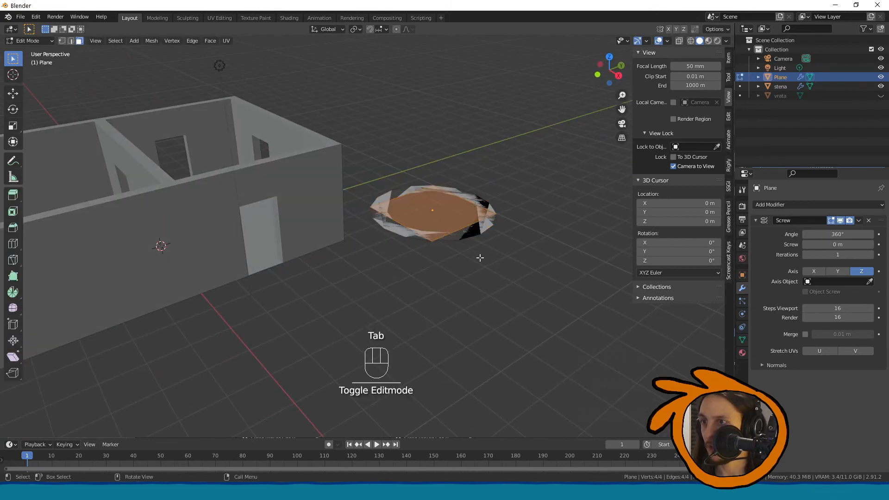
{"action": "key", "text": "r"}
{"action": "key", "text": "x"}
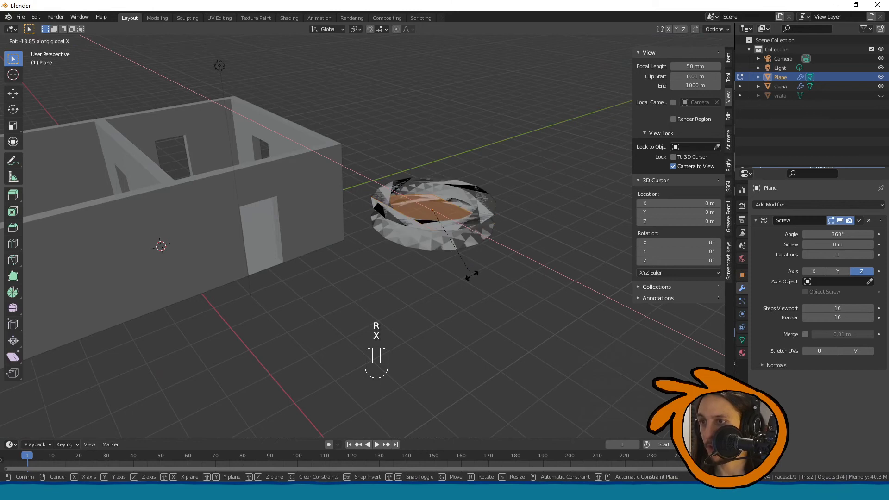
{"action": "left_click", "coordinate": [463, 300]}
{"action": "key", "text": "s"}
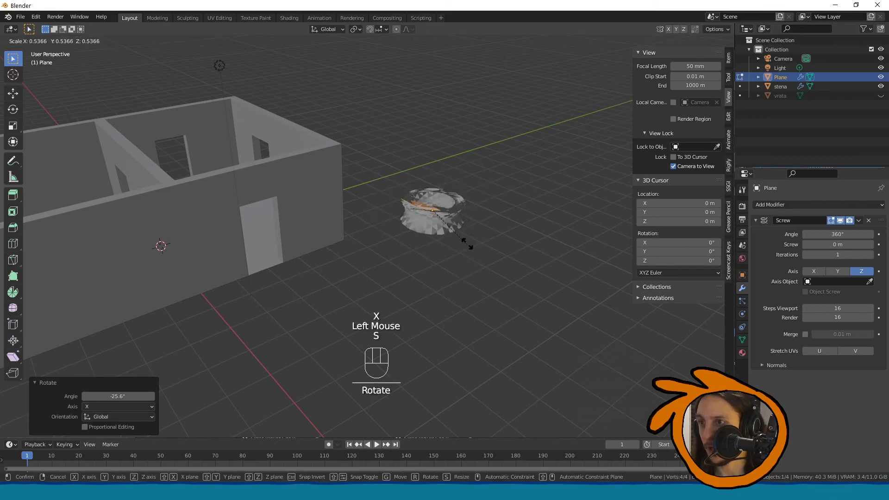
{"action": "left_click", "coordinate": [466, 243]}
Move the face away from the plane's origin, about 0.86 m in X, 0.40 m in Y and -0.78 m in Z
{"action": "key", "text": "g"}
{"action": "left_click", "coordinate": [500, 273]}
{"action": "middle_click_drag", "start_coordinate": [500, 273], "coordinate": [490, 246]}
Shrink the face to about half its size and lower it about 0.53 m
{"action": "key", "text": "s"}
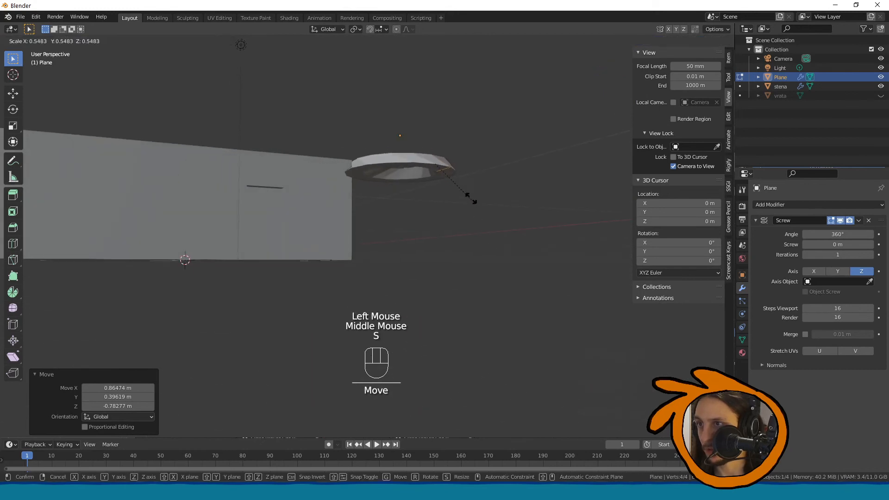
{"action": "left_click", "coordinate": [469, 192]}
{"action": "key", "text": "g"}
{"action": "left_click", "coordinate": [449, 208]}
{"action": "middle_click_drag", "start_coordinate": [449, 208], "coordinate": [392, 282]}
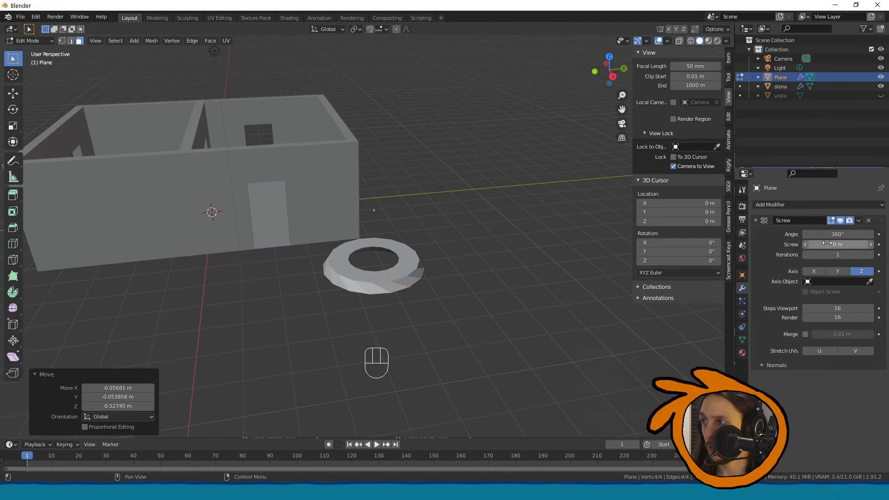
Set the Screw modifier's screw height to 0.5 m and its iterations to 8
{"action": "left_click_drag", "start_coordinate": [838, 244], "coordinate": [858, 254]}
{"action": "middle_click_drag", "start_coordinate": [555, 228], "coordinate": [407, 265]}
{"action": "scroll", "coordinate": [397, 236], "scroll_direction": "up", "scroll_amount": 2}
Extrude the profile face downwards and scale the extruded face to 0.658
{"action": "key", "text": "e"}
{"action": "left_click", "coordinate": [374, 254]}
{"action": "key", "text": "s"}
{"action": "left_click", "coordinate": [428, 237]}
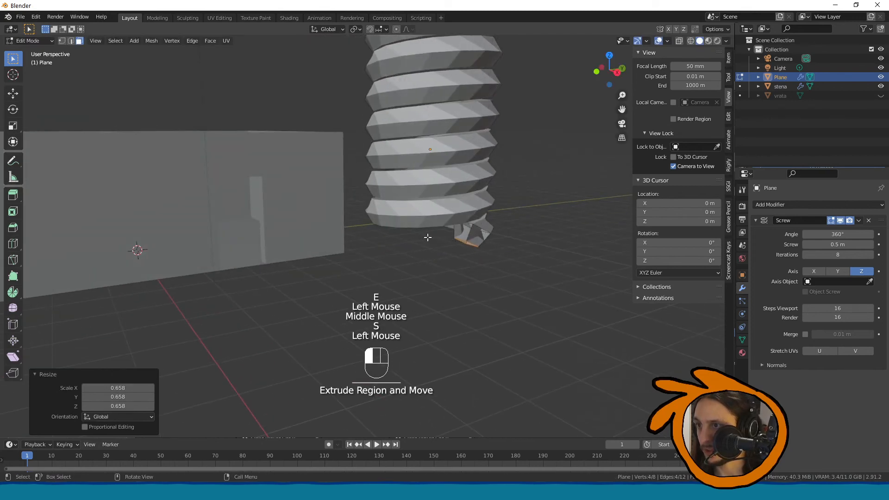
Move the extruded end face about 0.24 m in X, 0.23 m in Y and 0.12 m in Z
{"action": "key", "text": "g"}
{"action": "left_click", "coordinate": [461, 244]}
{"action": "middle_click_drag", "start_coordinate": [460, 244], "coordinate": [448, 212]}
{"action": "key", "text": "g"}
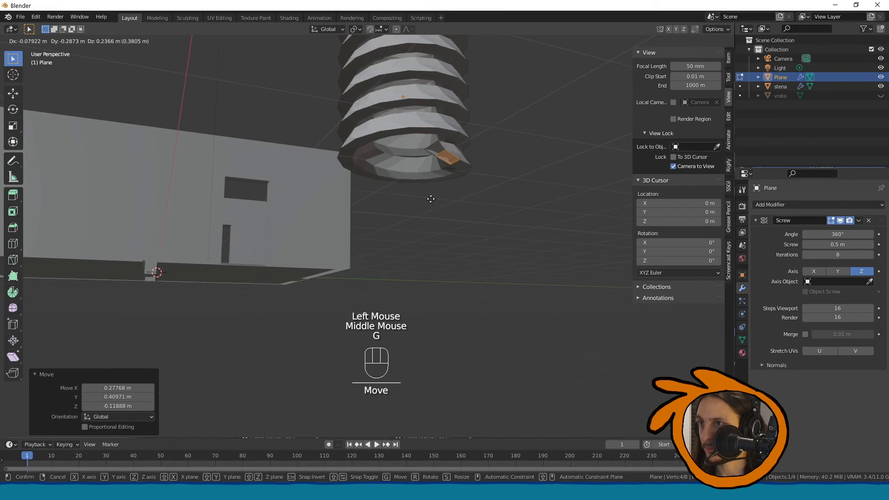
{"action": "left_click", "coordinate": [460, 237]}
Rotate the end face about -64.8° in the view plane and lower it about 0.2 m
{"action": "key", "text": "r"}
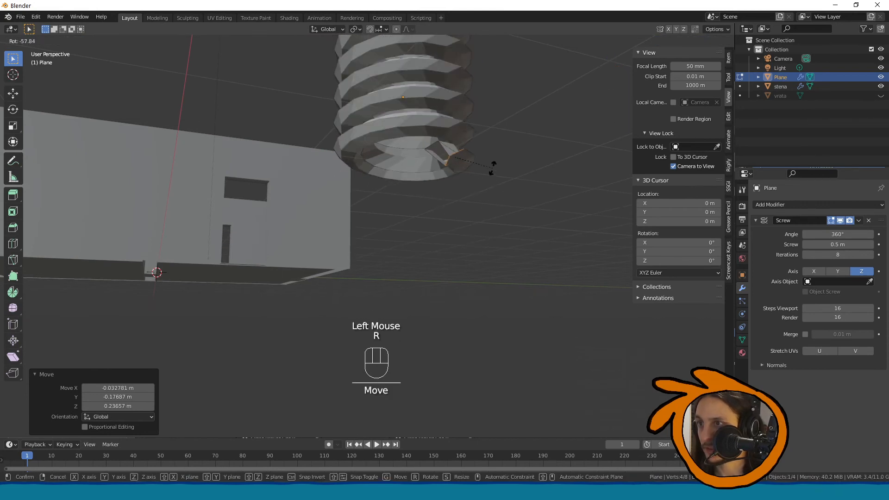
{"action": "left_click", "coordinate": [482, 162]}
{"action": "middle_click_drag", "start_coordinate": [482, 162], "coordinate": [397, 212]}
{"action": "key", "text": "g"}
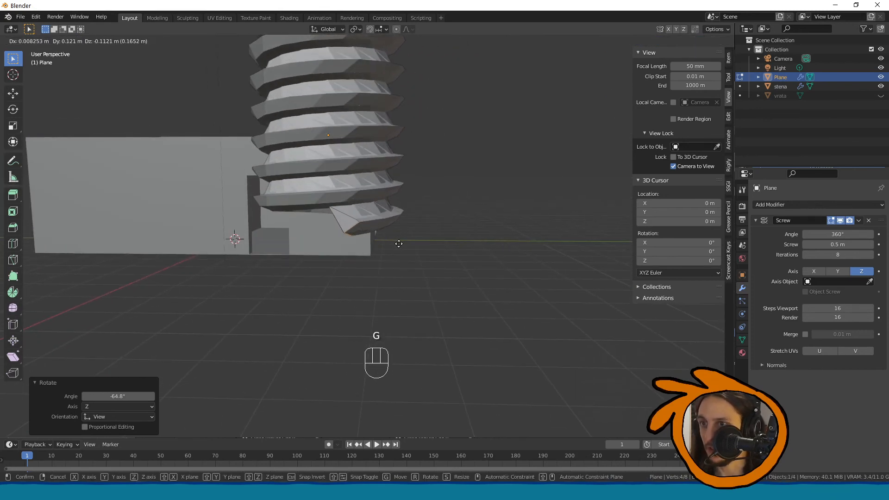
{"action": "left_click", "coordinate": [397, 249]}
{"action": "middle_click_drag", "start_coordinate": [397, 249], "coordinate": [447, 220]}
{"action": "scroll", "coordinate": [416, 229], "scroll_direction": "down", "scroll_amount": 1}
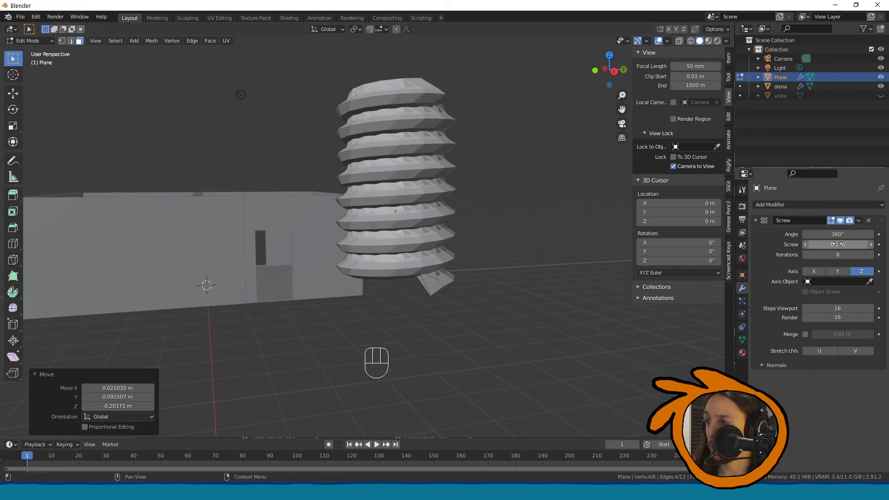
Try the Screw modifier with 7 and with 15 viewport steps
{"action": "left_click_drag", "start_coordinate": [825, 308], "coordinate": [804, 308]}
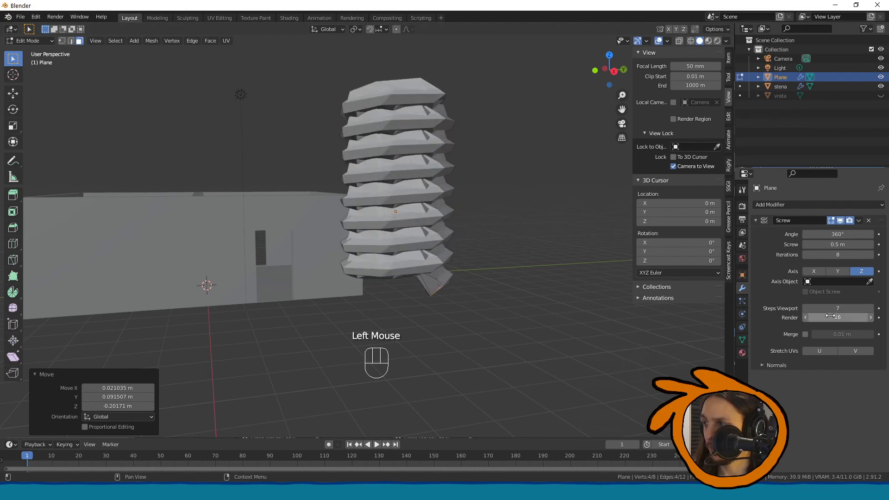
{"action": "left_click", "coordinate": [839, 317]}
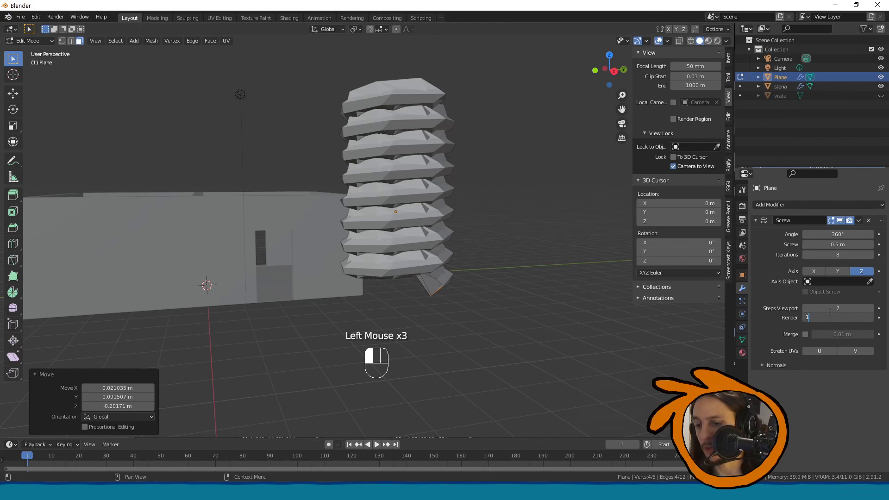
{"action": "middle_click_drag", "start_coordinate": [491, 231], "coordinate": [422, 241]}
{"action": "left_click_drag", "start_coordinate": [855, 309], "coordinate": [854, 310]}
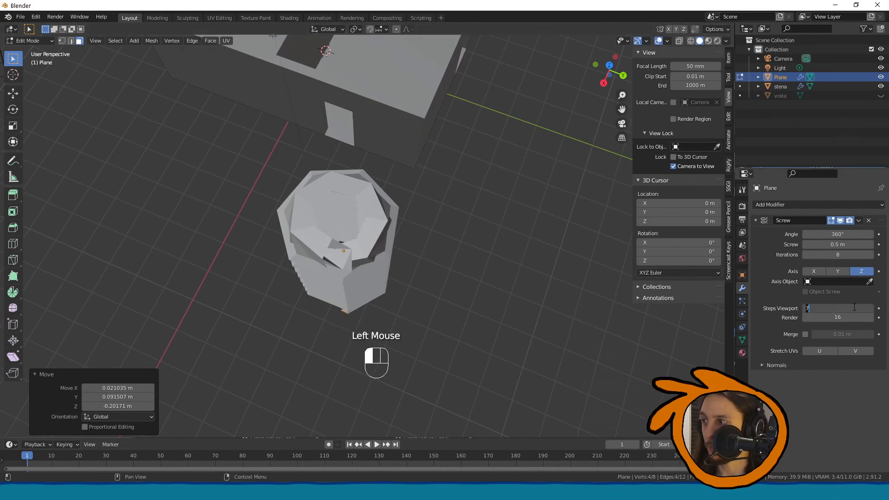
{"action": "left_click_drag", "start_coordinate": [833, 309], "coordinate": [857, 309]}
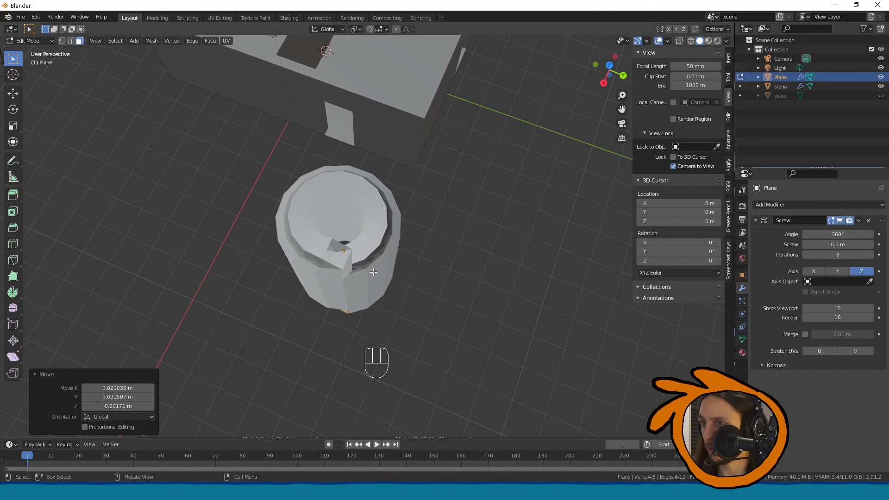
In Object Mode, set the coil's Screw iterations to 13 and its viewport steps to 23
{"action": "key", "text": "Tab"}
{"action": "left_click", "coordinate": [354, 252]}
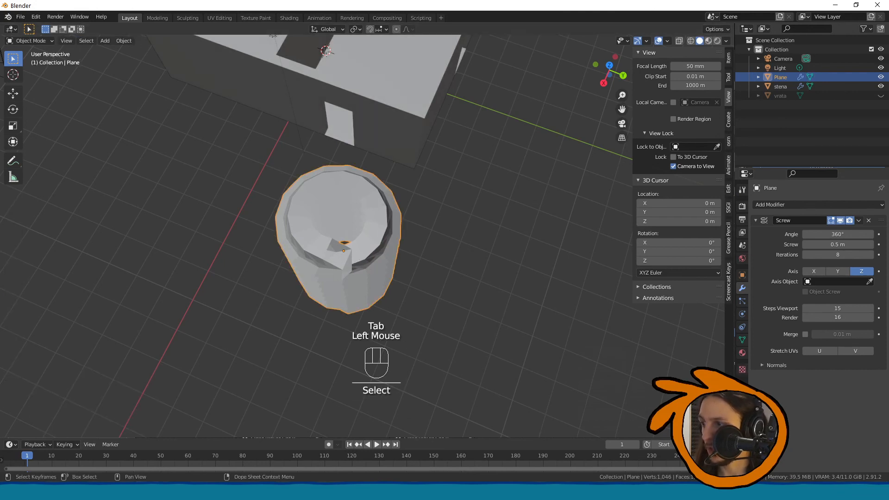
{"action": "left_click_drag", "start_coordinate": [845, 309], "coordinate": [866, 308]}
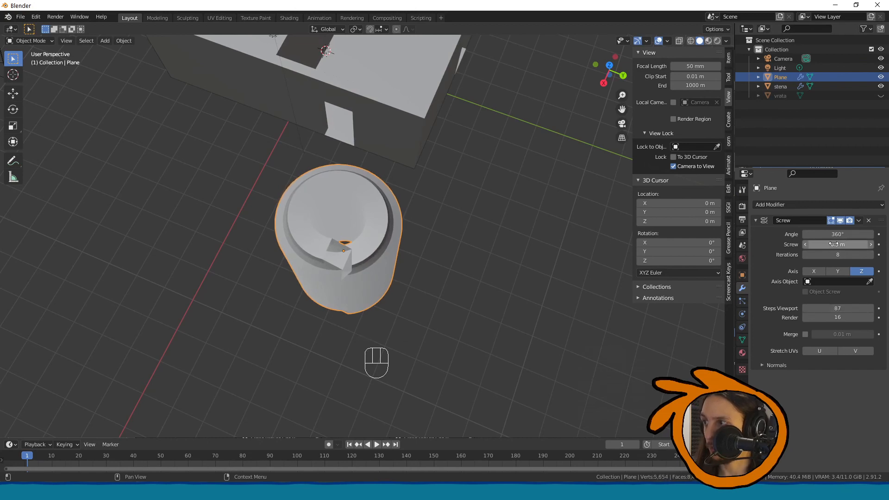
{"action": "mouse_move", "coordinate": [835, 251]}
{"action": "left_mouse_down"}
{"action": "mouse_move", "coordinate": [859, 251]}
{"action": "mouse_move", "coordinate": [850, 251]}
{"action": "left_mouse_up"}
{"action": "middle_click_drag", "start_coordinate": [621, 376], "coordinate": [484, 281]}
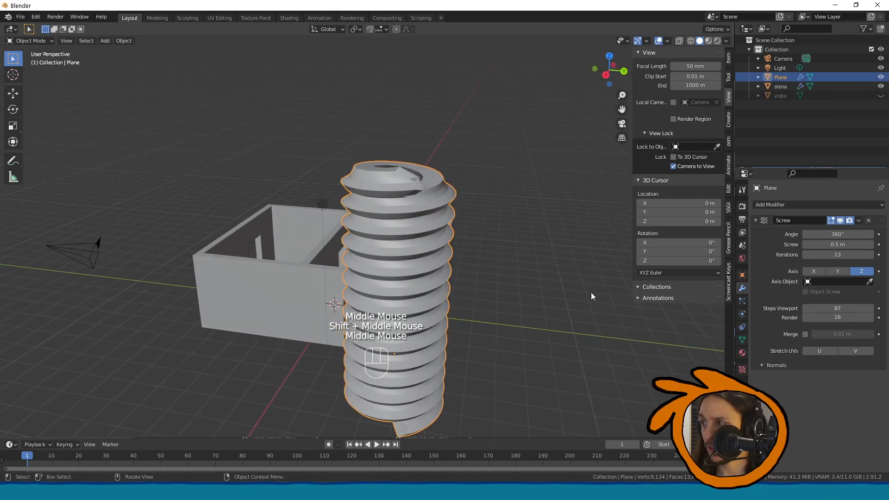
{"action": "left_click_drag", "start_coordinate": [827, 308], "coordinate": [820, 309]}
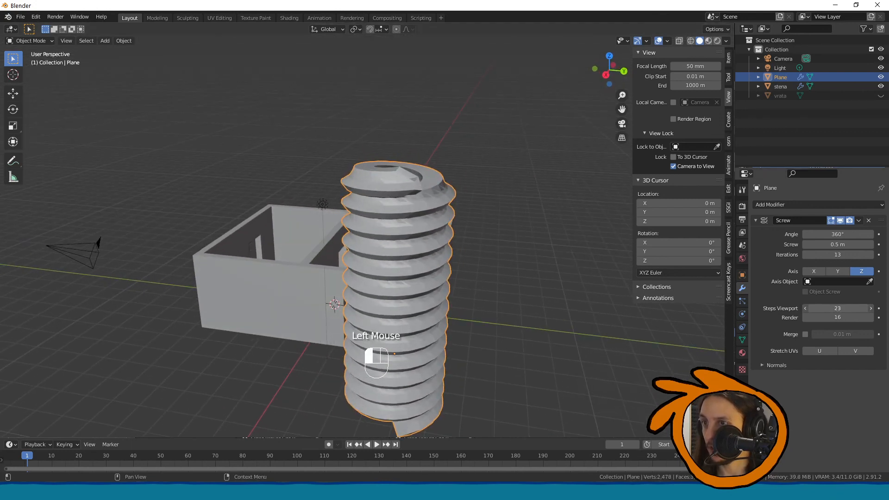
Apply Shade Smooth to the walled structure
{"action": "left_click", "coordinate": [412, 241]}
{"action": "right_click", "coordinate": [412, 241]}
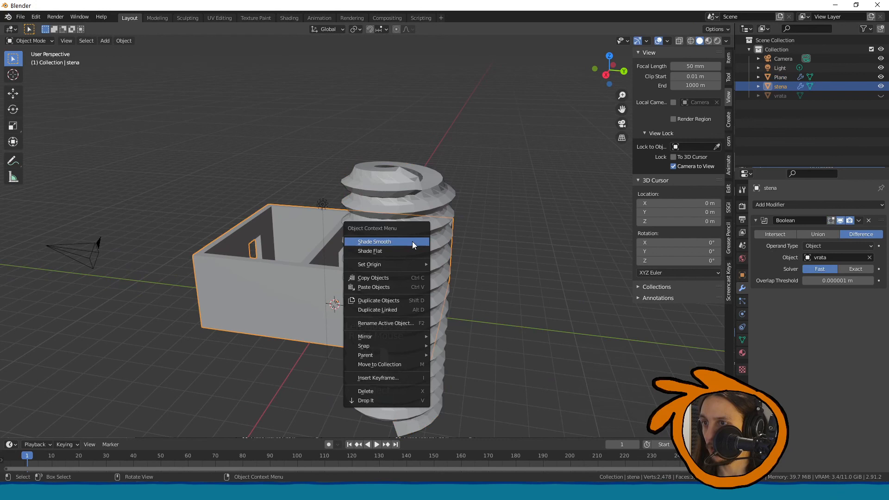
{"action": "left_click", "coordinate": [405, 240]}
Apply Shade Smooth to the coil and enable Auto Smooth at 30° for its normals
{"action": "left_click", "coordinate": [411, 233]}
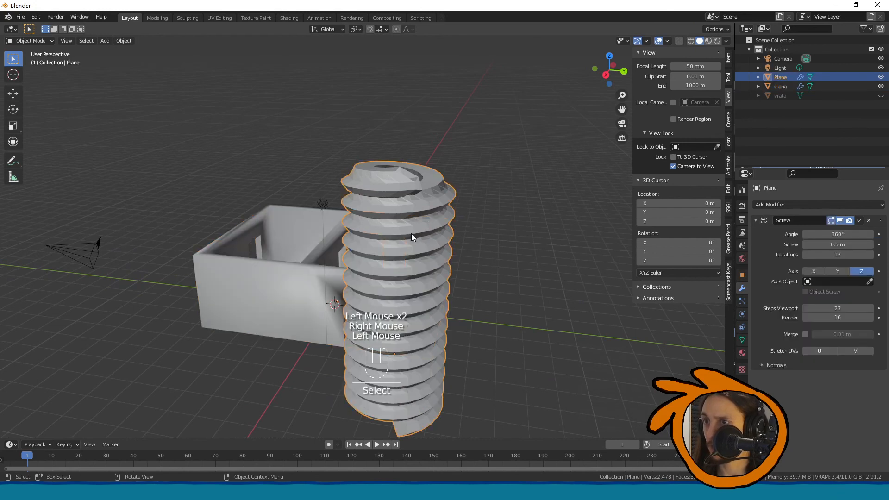
{"action": "right_click", "coordinate": [410, 234]}
{"action": "left_click", "coordinate": [409, 235]}
{"action": "middle_click_drag", "start_coordinate": [408, 237], "coordinate": [725, 313]}
{"action": "left_click", "coordinate": [742, 340]}
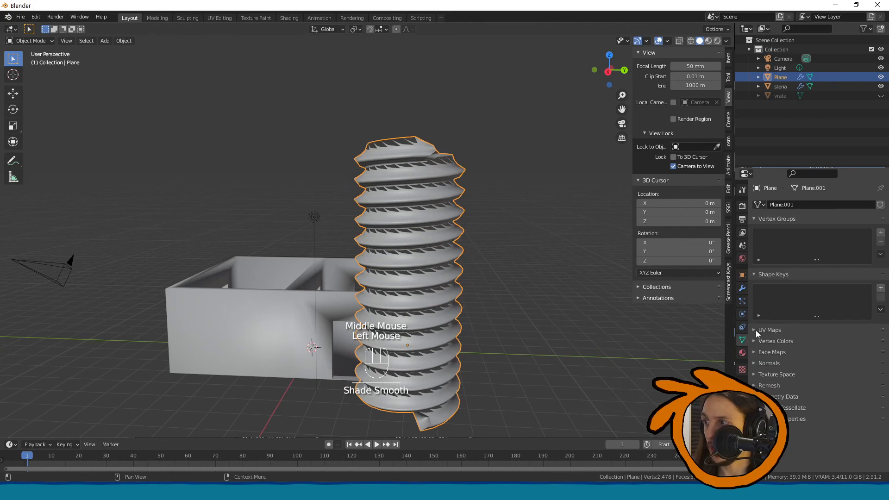
{"action": "left_click", "coordinate": [757, 363]}
{"action": "left_click", "coordinate": [804, 376]}
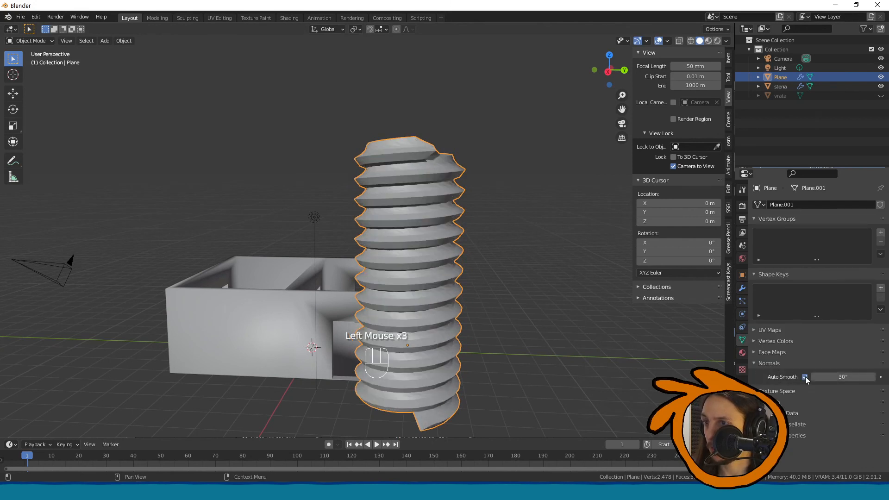
Reduce the coil's Screw modifier viewport steps to about 13
{"action": "middle_click_drag", "start_coordinate": [356, 226], "coordinate": [330, 212]}
{"action": "left_click", "coordinate": [331, 212]}
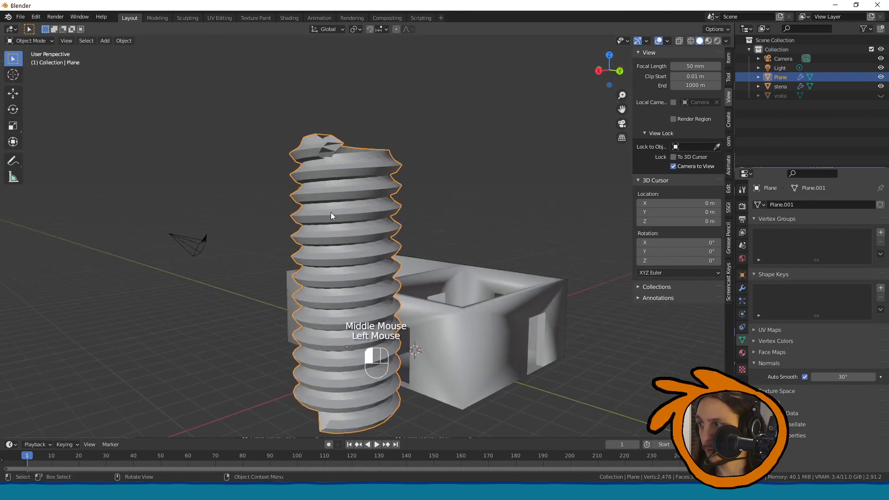
{"action": "left_click", "coordinate": [742, 288]}
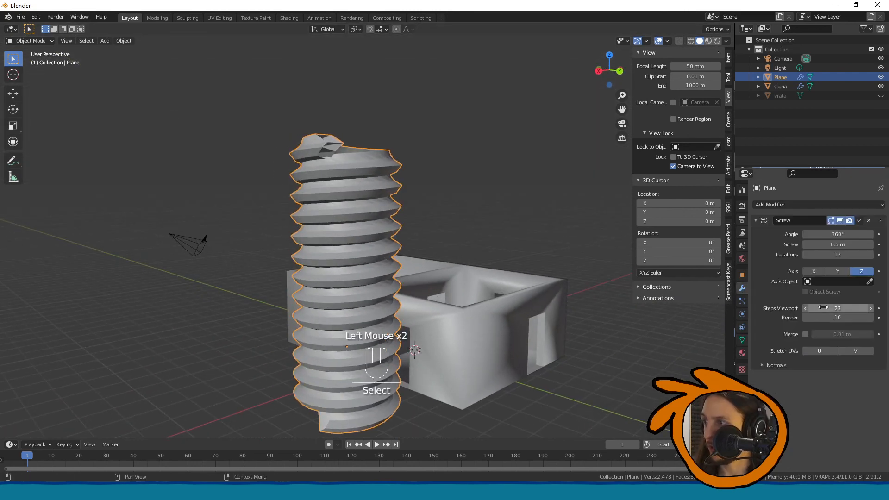
{"action": "left_click_drag", "start_coordinate": [838, 308], "coordinate": [818, 308]}
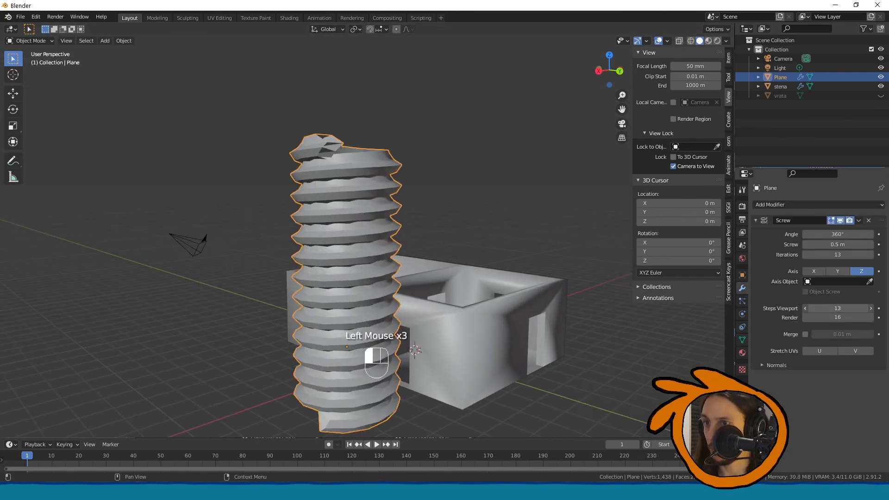
Apply Shade Flat to the walled structure
{"action": "mouse_move", "coordinate": [370, 260]}
{"action": "middle_mouse_down"}
{"action": "mouse_move", "coordinate": [360, 297]}
{"action": "mouse_move", "coordinate": [390, 277]}
{"action": "mouse_move", "coordinate": [382, 268]}
{"action": "middle_mouse_up"}
{"action": "left_click", "coordinate": [452, 279]}
{"action": "right_click", "coordinate": [451, 282]}
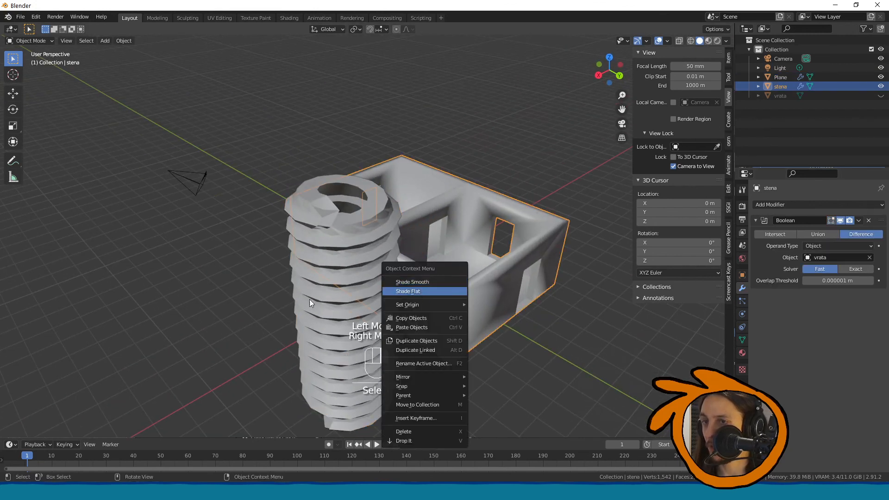